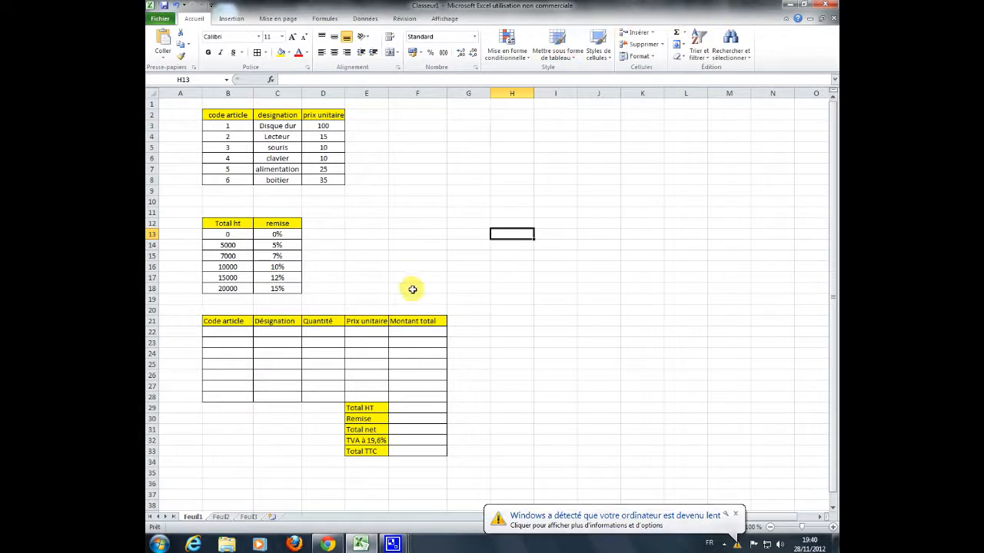
Step: Enter article code 2 in the first line of the invoice table, cell B22
{"action": "left_click", "coordinate": [232, 332]}
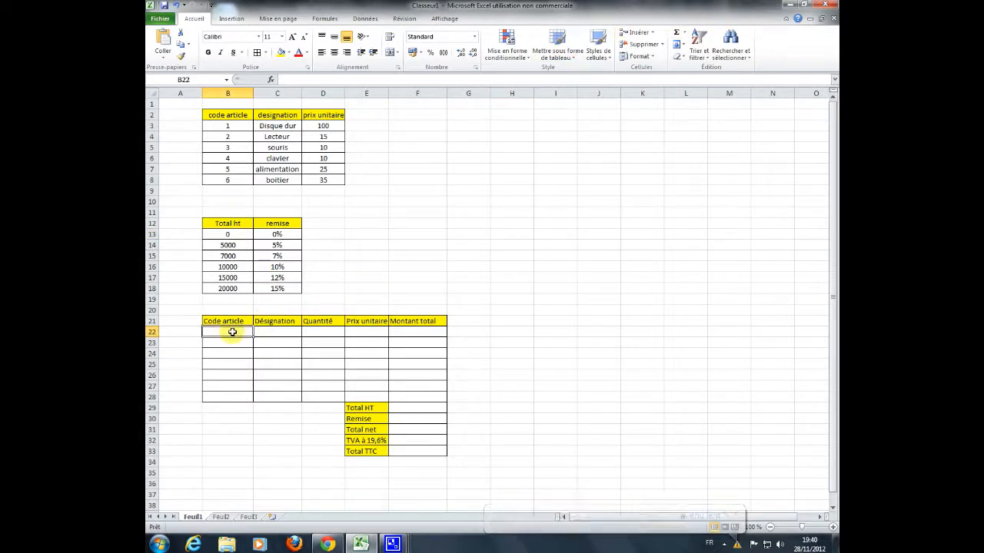
{"action": "type", "text": "2"}
{"action": "key", "text": "Return"}
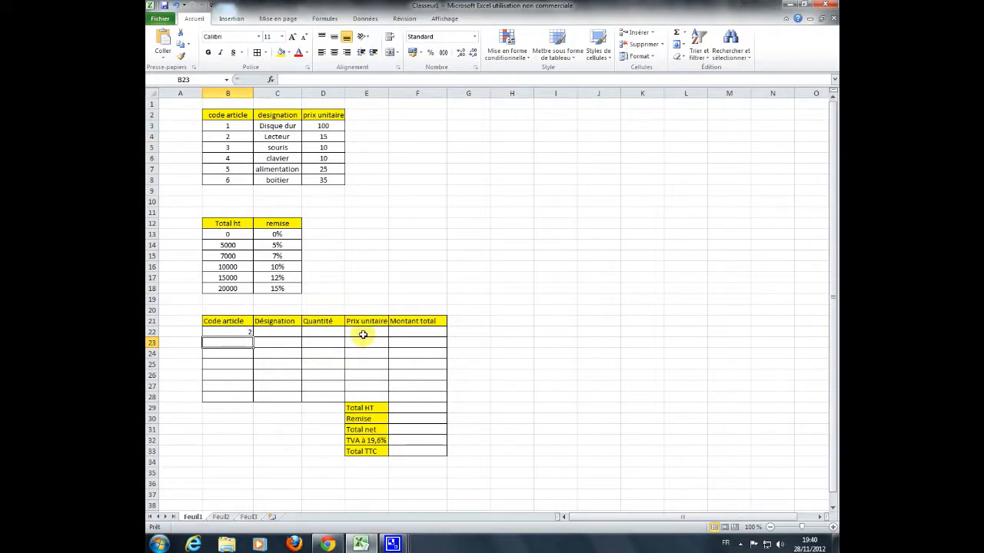
Step: Look up the first line's designation in C22 with the formula =RECHERCHEV(B22;B3:D8;2)
{"action": "left_click", "coordinate": [284, 333]}
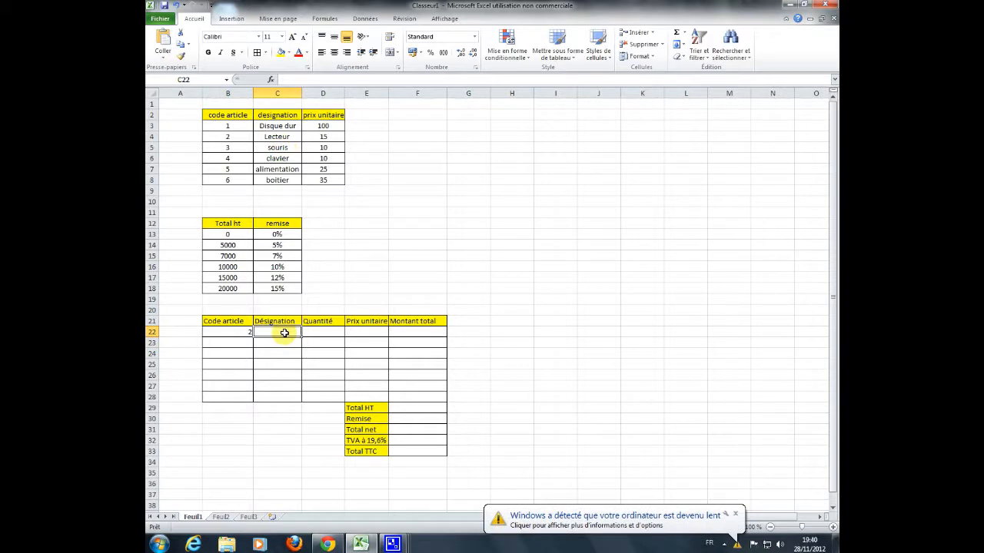
{"action": "type", "text": "="}
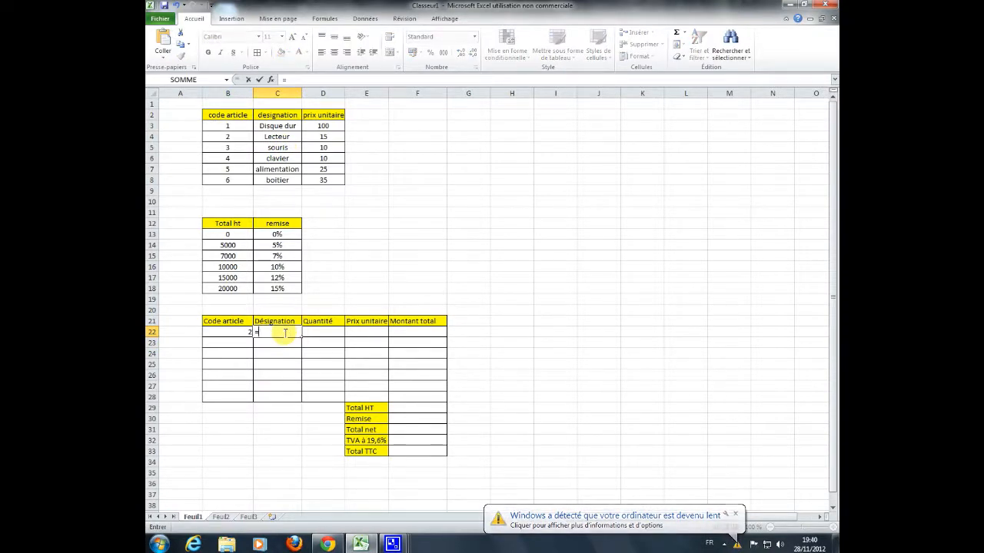
{"action": "type", "text": "reche"}
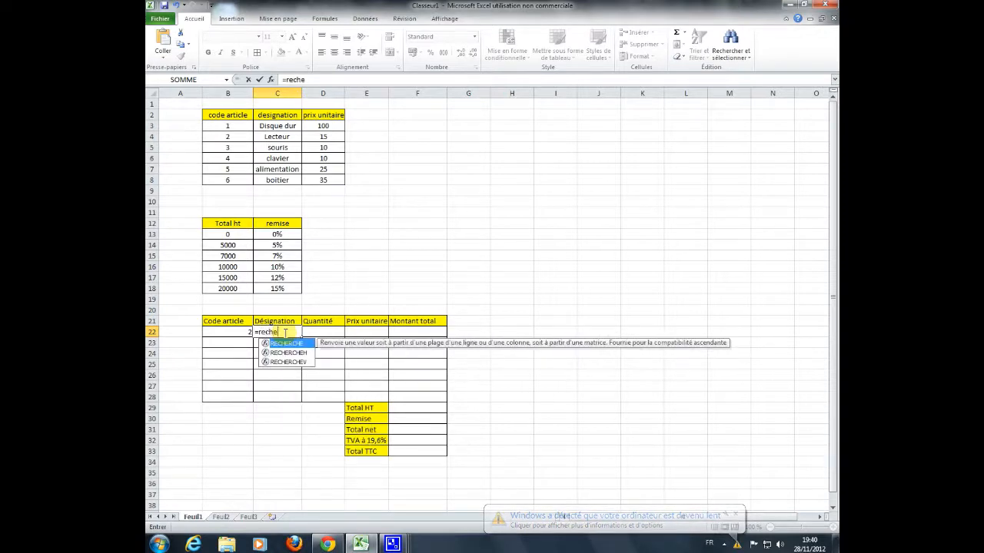
{"action": "type", "text": "rchev"}
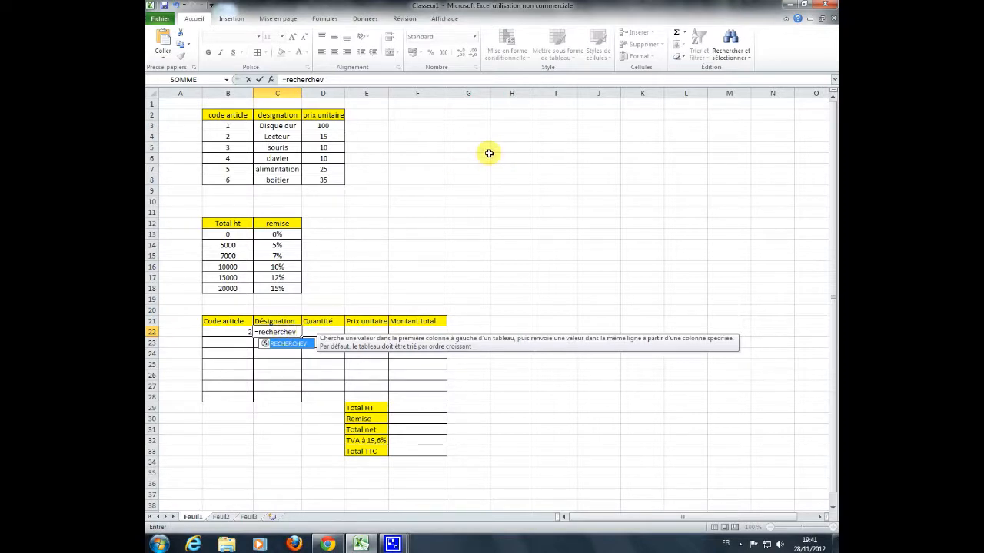
{"action": "type", "text": "("}
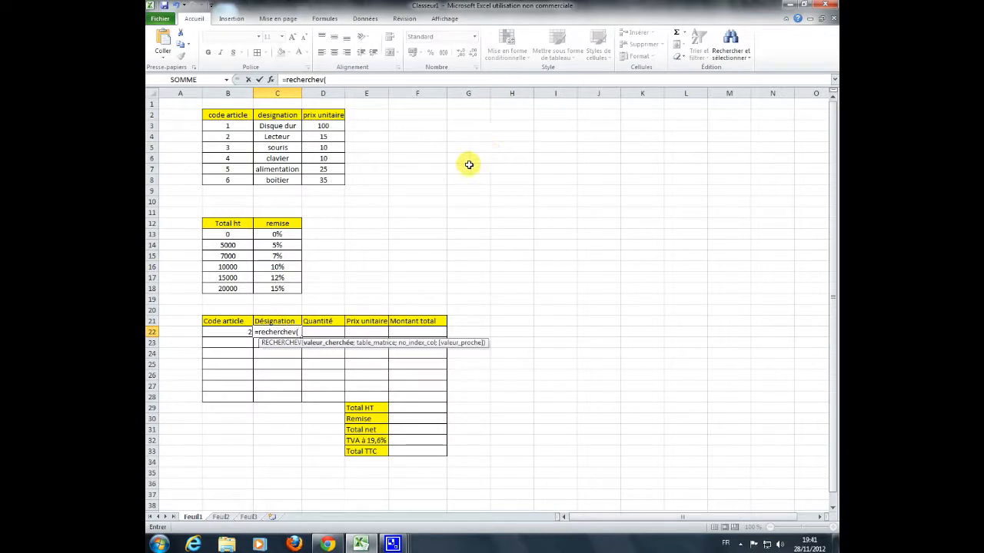
{"action": "left_click", "coordinate": [227, 332]}
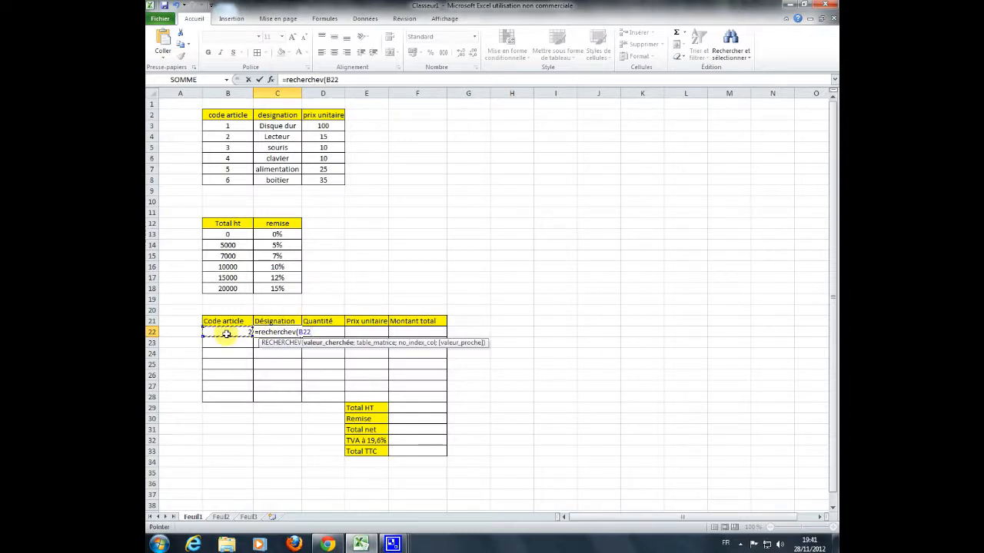
{"action": "type", "text": ";"}
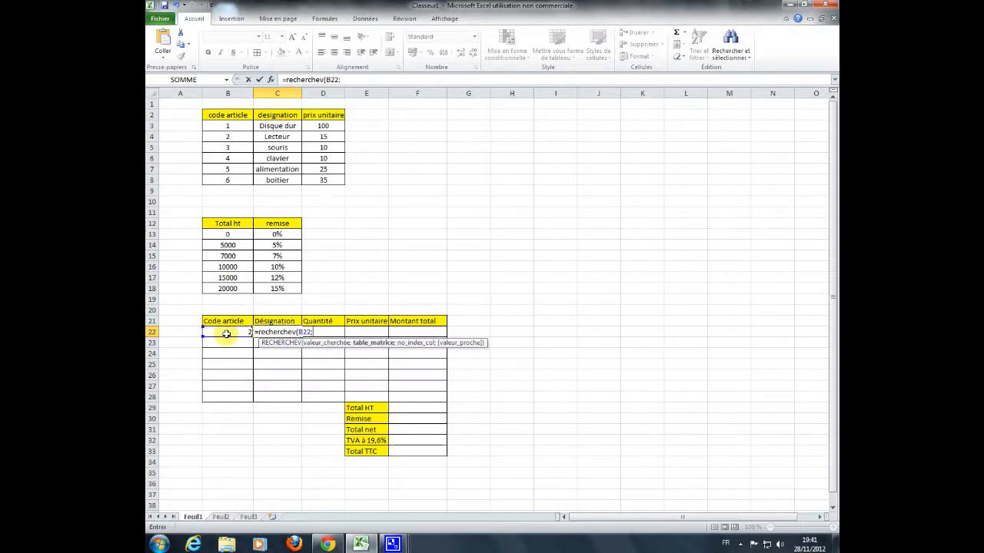
{"action": "left_click_drag", "start_coordinate": [223, 125], "coordinate": [315, 180]}
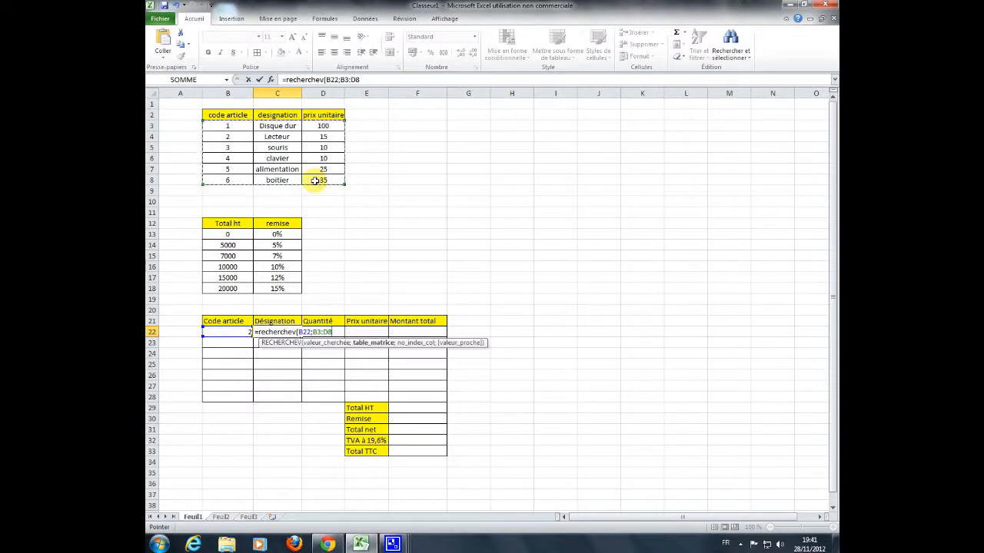
{"action": "type", "text": ";"}
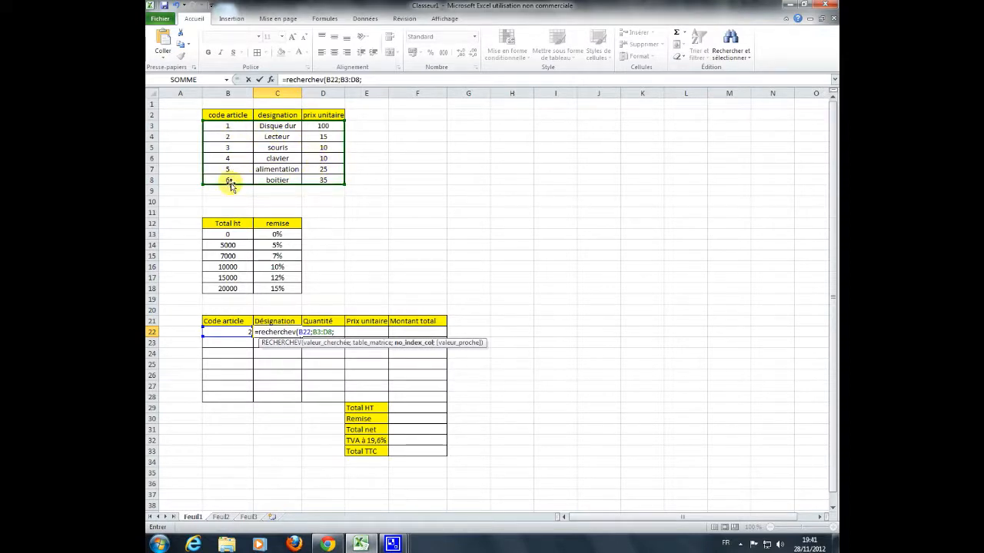
{"action": "type", "text": "2"}
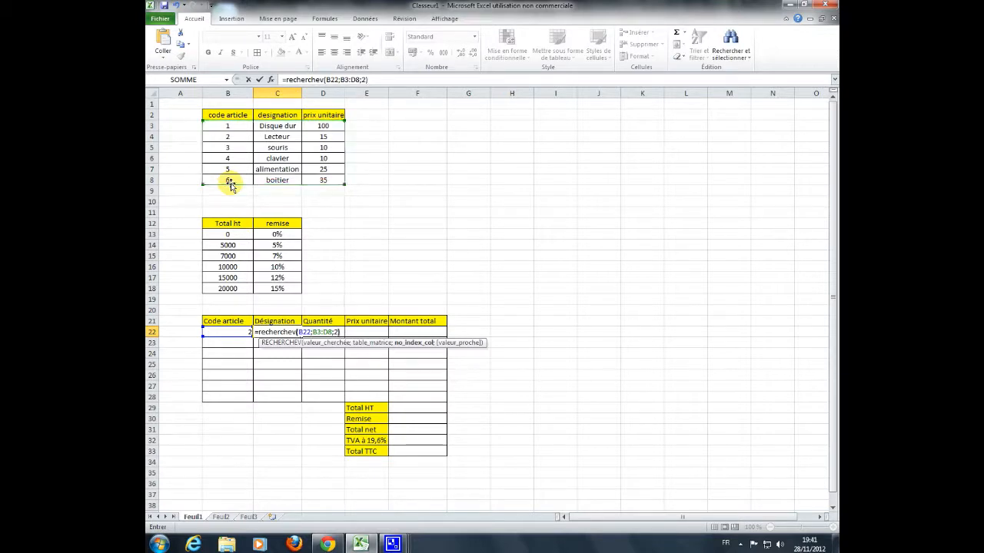
{"action": "type", "text": ")"}
{"action": "key", "text": "Return"}
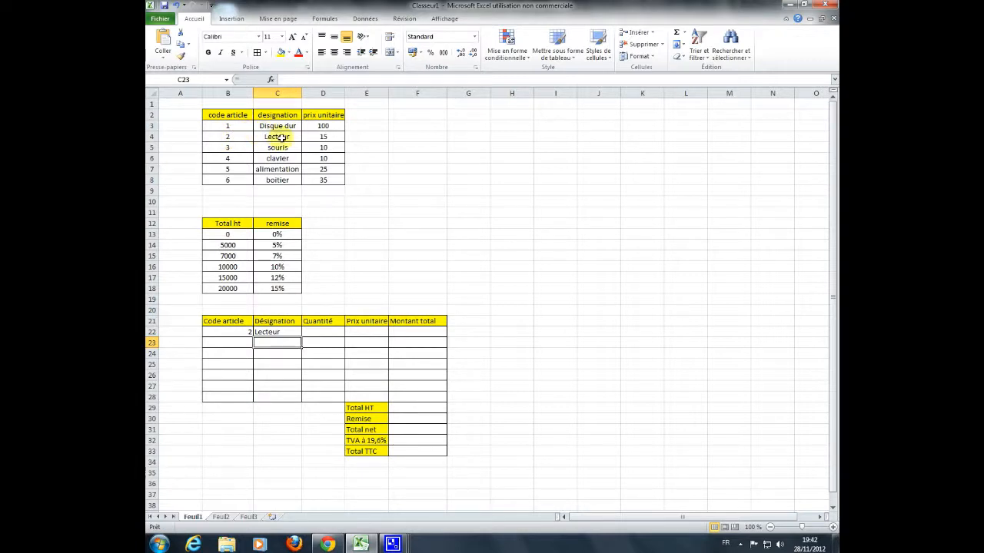
Step: Enter quantity 3 in D22 and look up the unit price in E22 with =RECHERCHEV(B22;B3:D8;3)
{"action": "left_click", "coordinate": [327, 334]}
{"action": "type", "text": "3"}
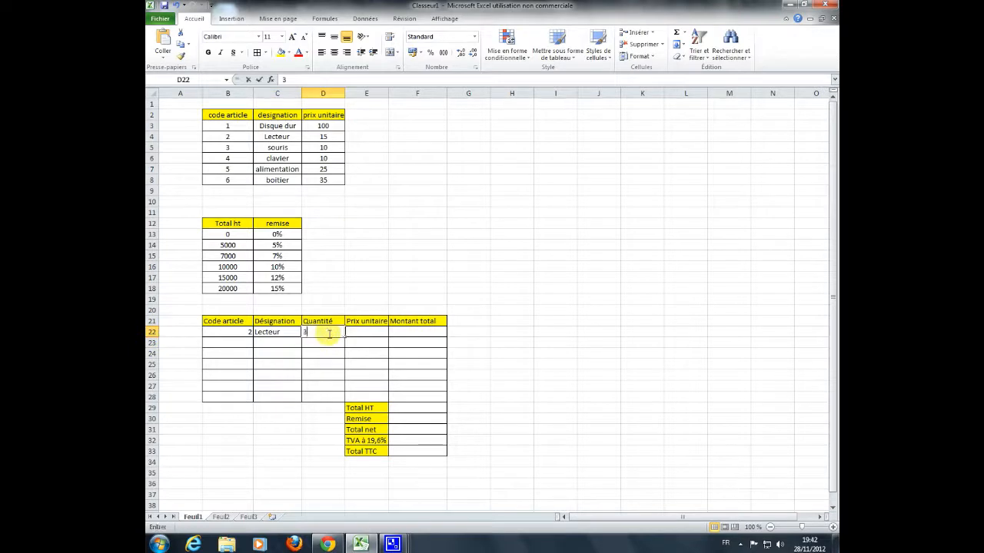
{"action": "left_click", "coordinate": [369, 332]}
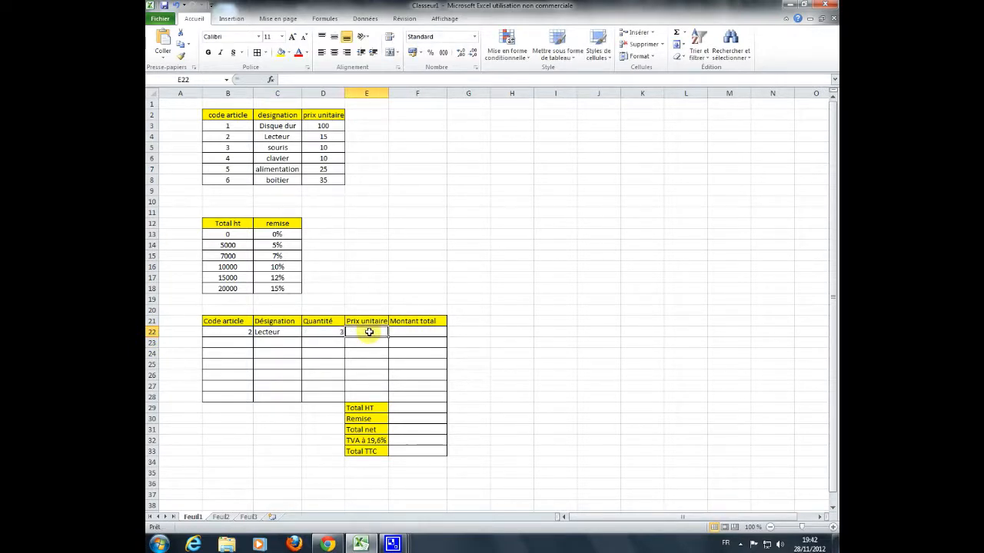
{"action": "type", "text": "=re"}
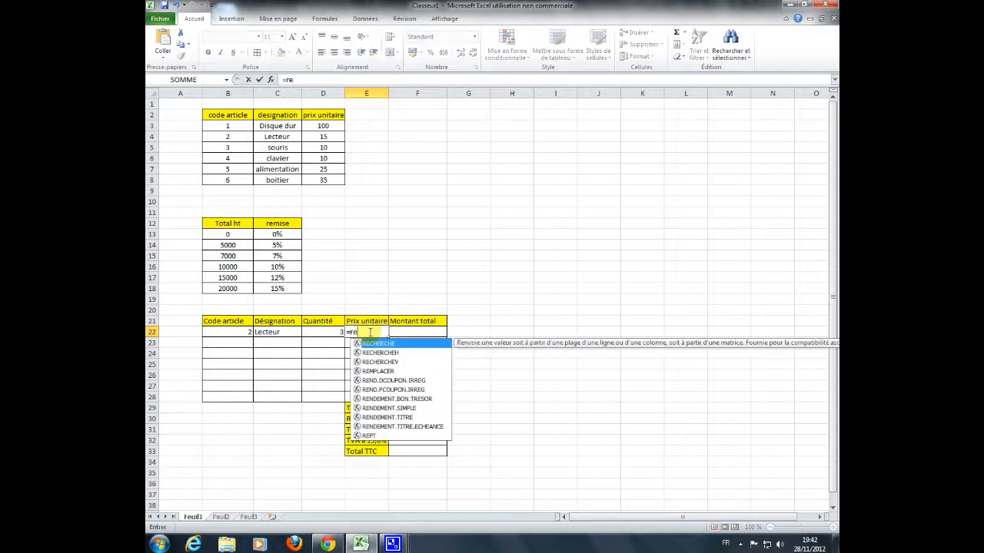
{"action": "type", "text": "cherch"}
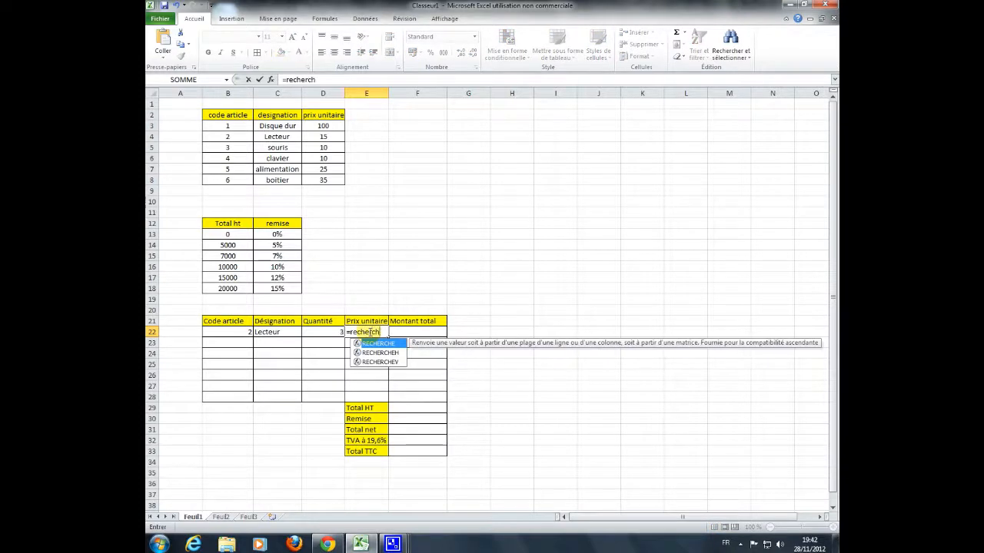
{"action": "type", "text": "ev("}
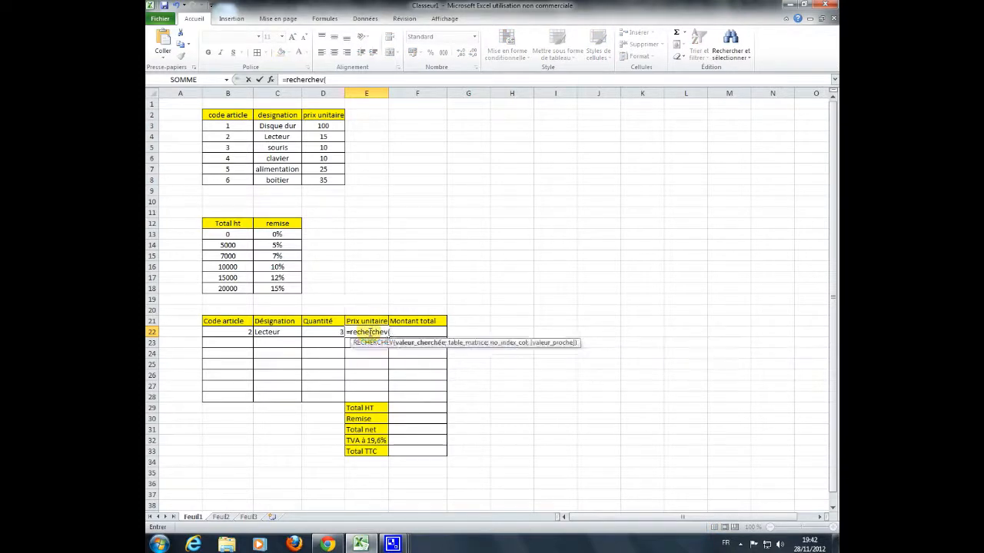
{"action": "left_click", "coordinate": [240, 334]}
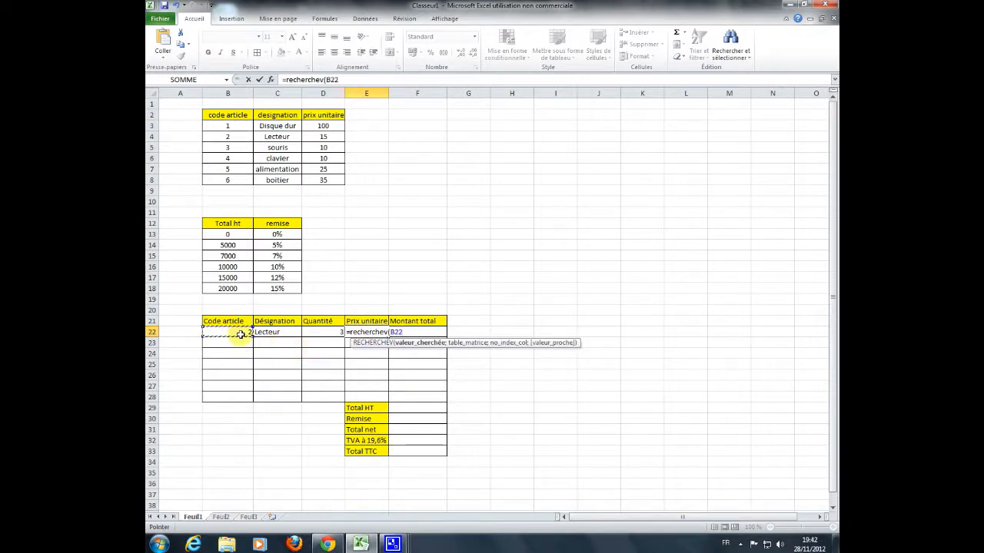
{"action": "type", "text": ";"}
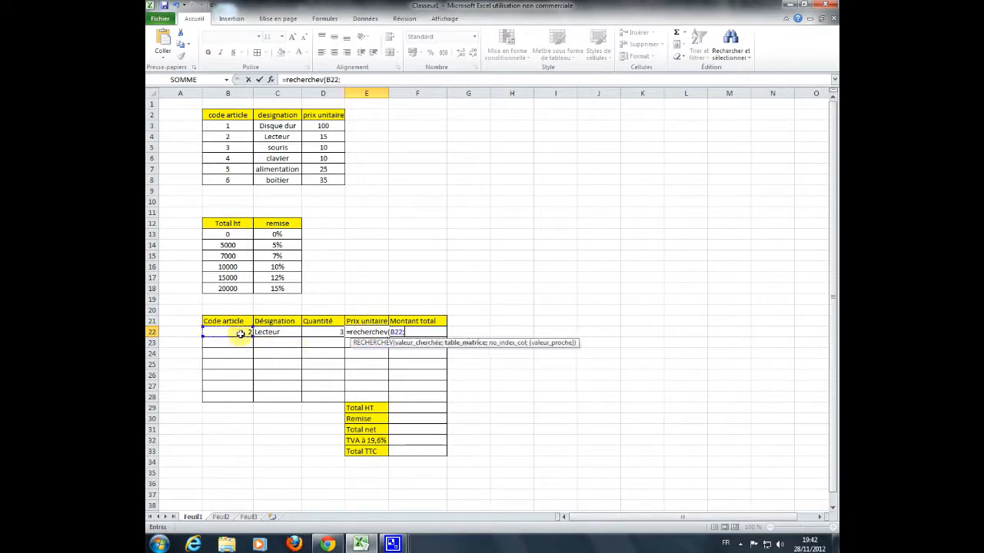
{"action": "left_click_drag", "start_coordinate": [229, 127], "coordinate": [317, 180]}
{"action": "type", "text": ";"}
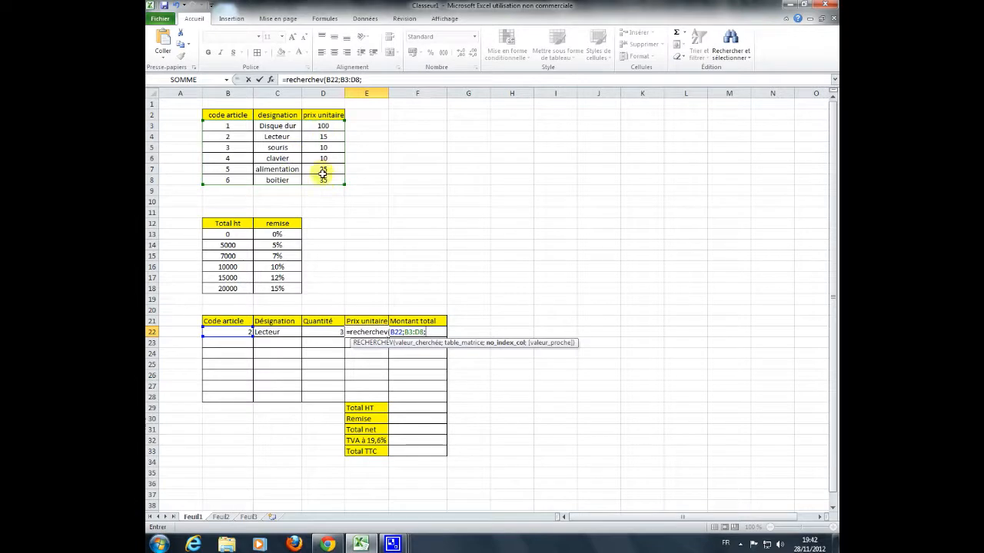
{"action": "type", "text": "3)"}
{"action": "key", "text": "Return"}
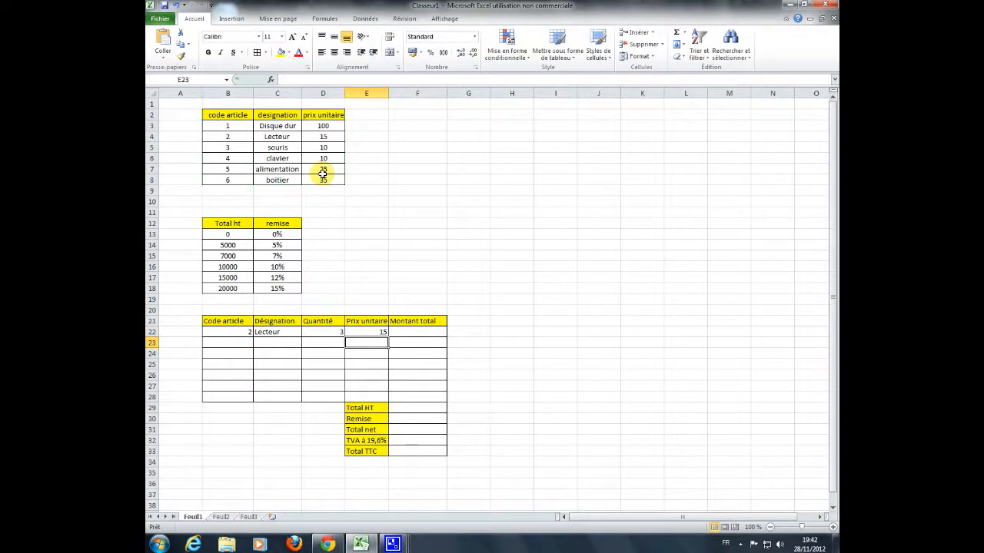
Step: Change the article code in B22 to 4
{"action": "left_click", "coordinate": [235, 332]}
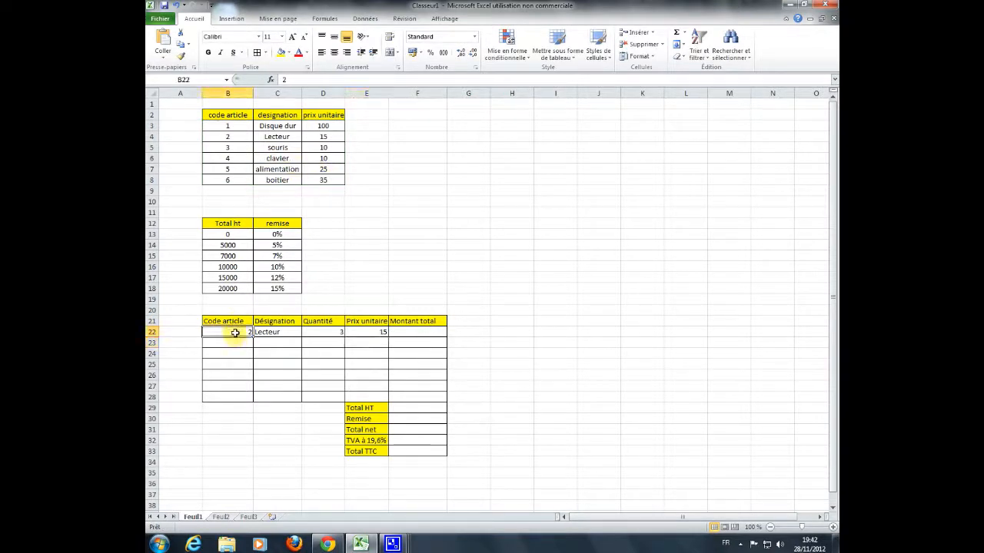
{"action": "type", "text": "4"}
{"action": "key", "text": "Return"}
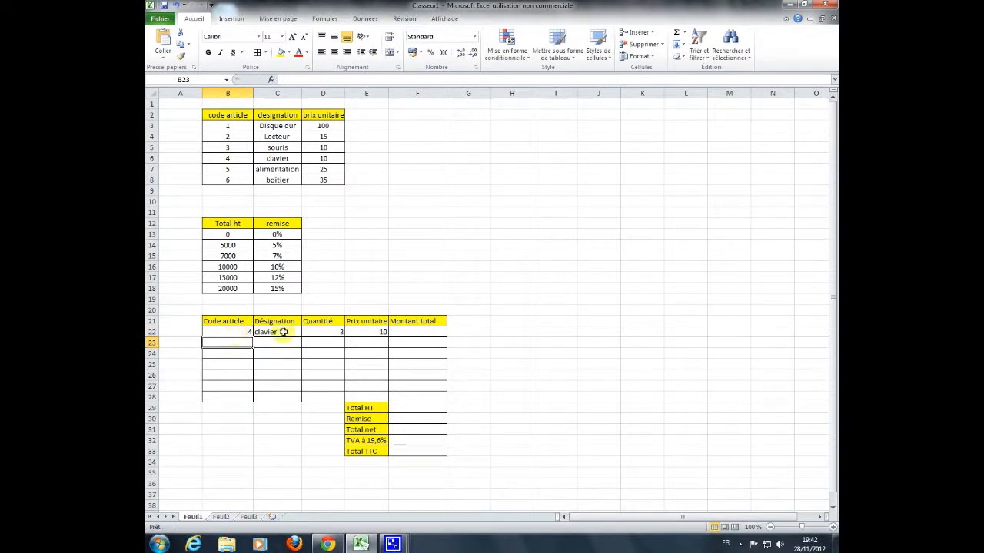
Step: Calculate the first line's total amount in F22 by multiplying the quantity by the unit price (=D22*E22)
{"action": "left_click", "coordinate": [436, 333]}
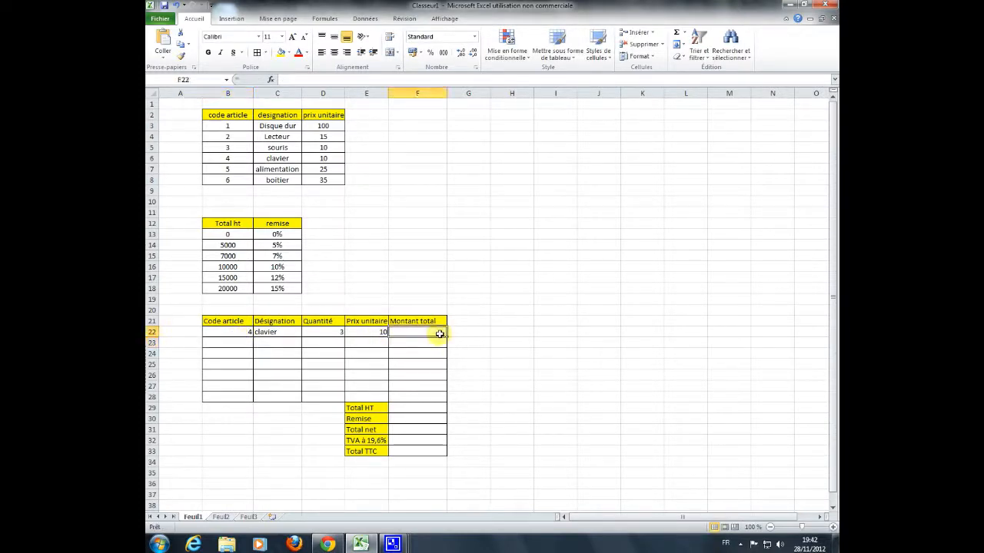
{"action": "type", "text": "="}
{"action": "left_click", "coordinate": [324, 334]}
{"action": "type", "text": "*"}
{"action": "left_click", "coordinate": [368, 333]}
{"action": "key", "text": "Return"}
Step: Enter article code 2 in B23 and look up its designation in C23 with =RECHERCHEV(B23;B3:D8;2)
{"action": "left_click", "coordinate": [247, 343]}
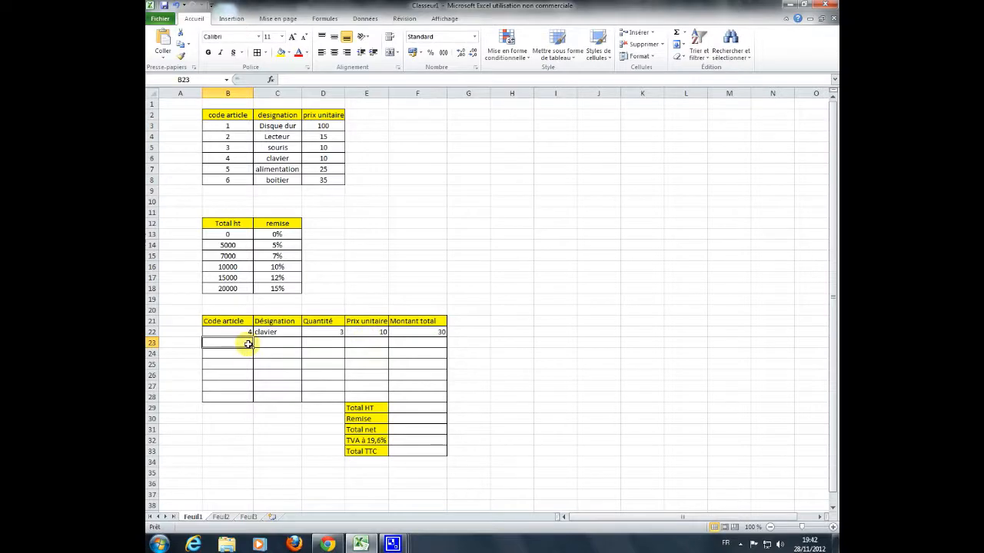
{"action": "type", "text": "2"}
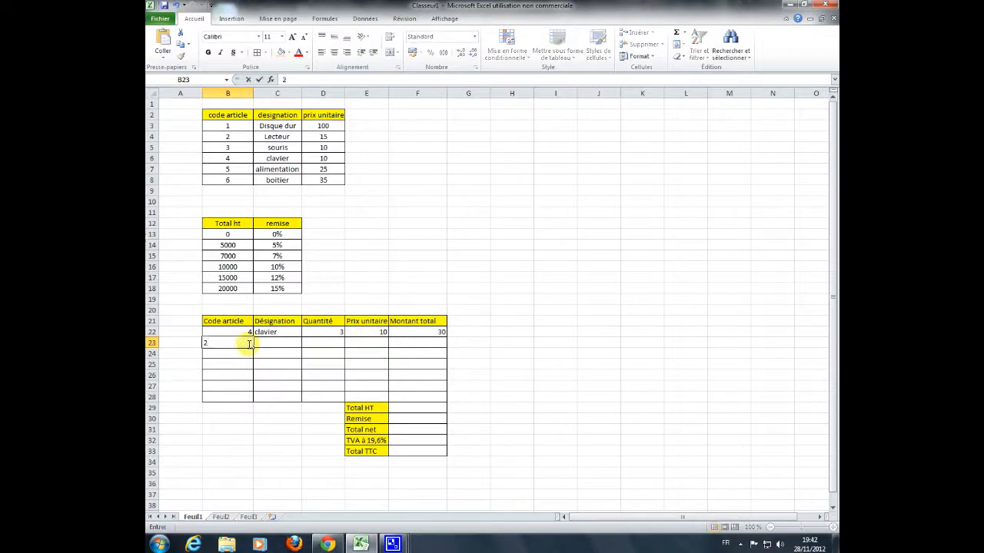
{"action": "left_click", "coordinate": [264, 344]}
{"action": "type", "text": "="}
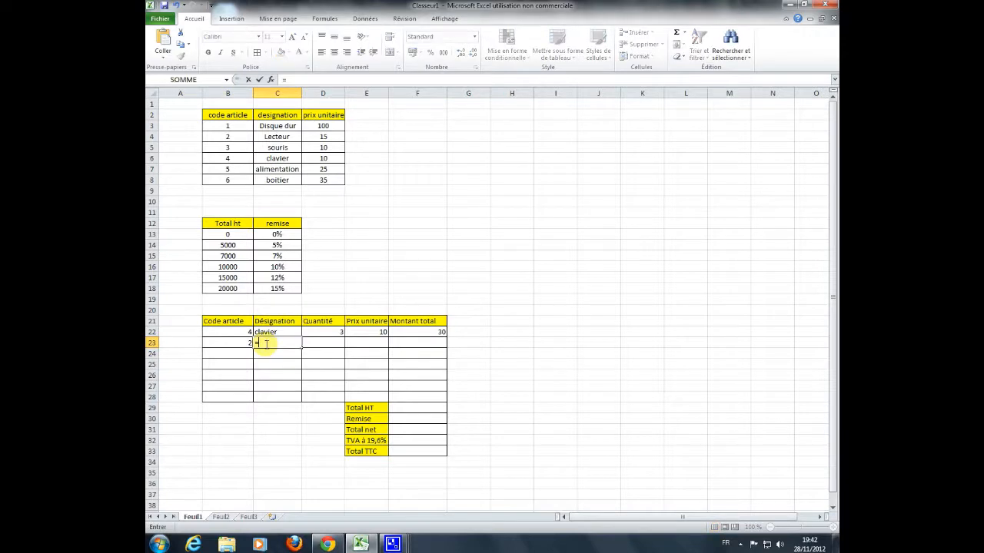
{"action": "type", "text": "recherchev"}
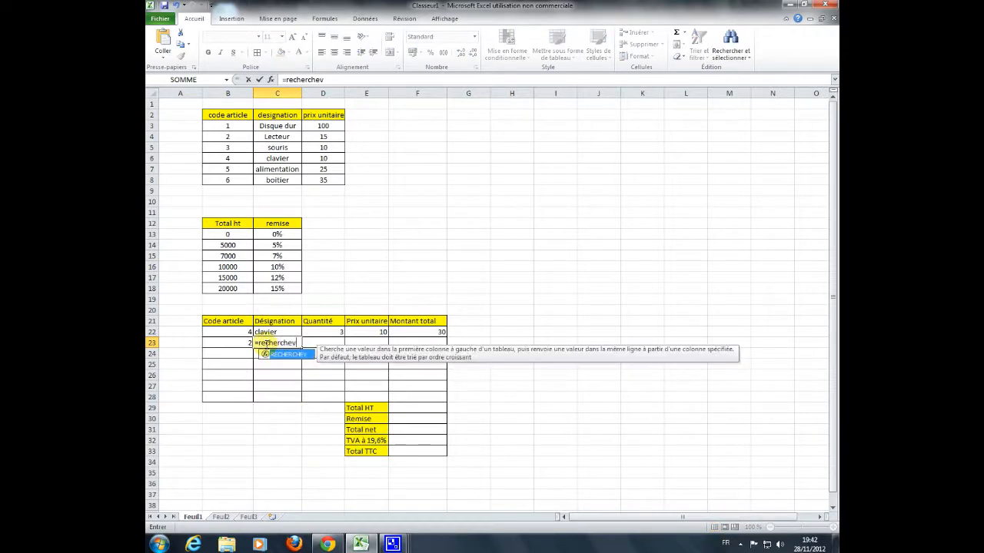
{"action": "type", "text": "("}
{"action": "left_click", "coordinate": [236, 344]}
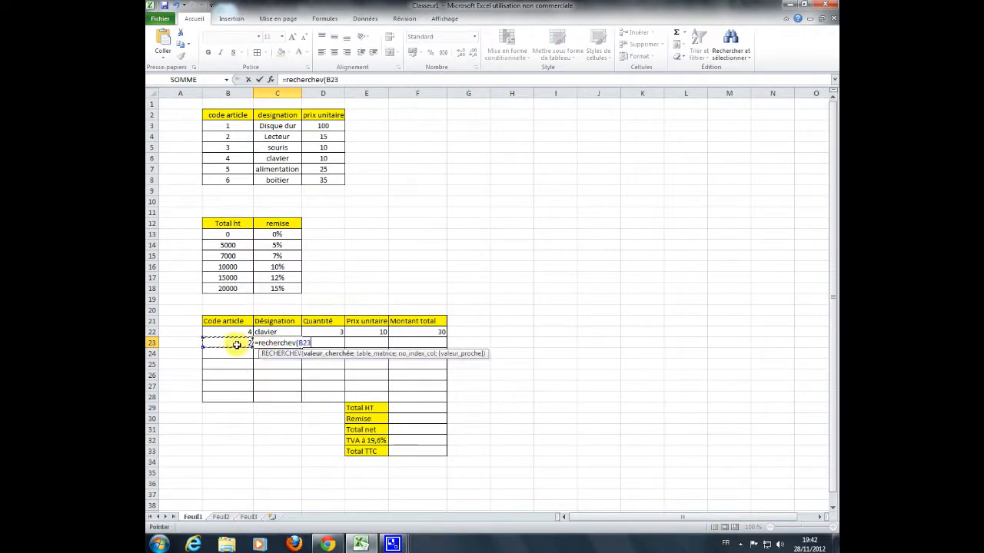
{"action": "type", "text": ";"}
{"action": "left_click_drag", "start_coordinate": [233, 125], "coordinate": [312, 177]}
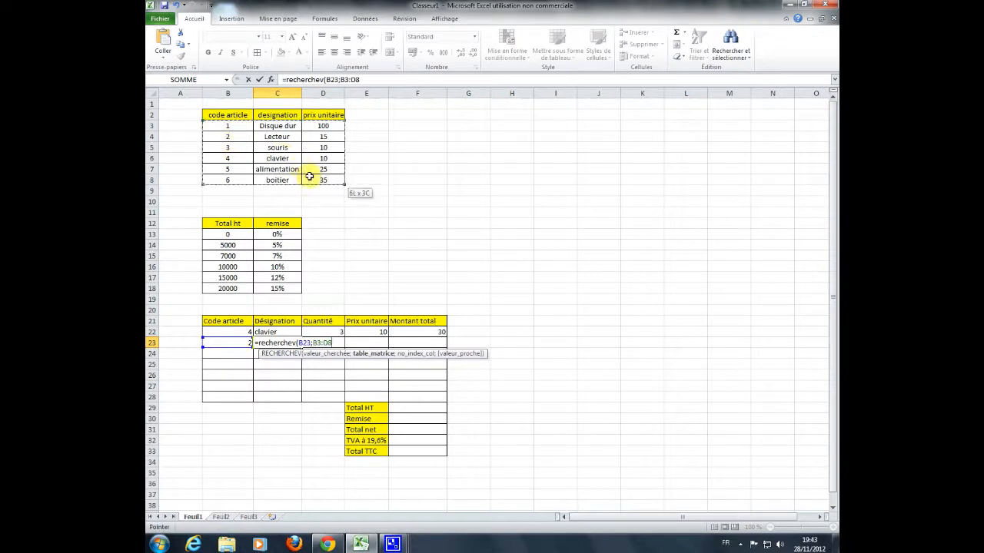
{"action": "type", "text": ";2"}
{"action": "key", "text": "Return"}
Step: Enter quantity 4 in D23 and look up the unit price in E23 with =RECHERCHEV(B23;B3:D8;3)
{"action": "left_click", "coordinate": [336, 340]}
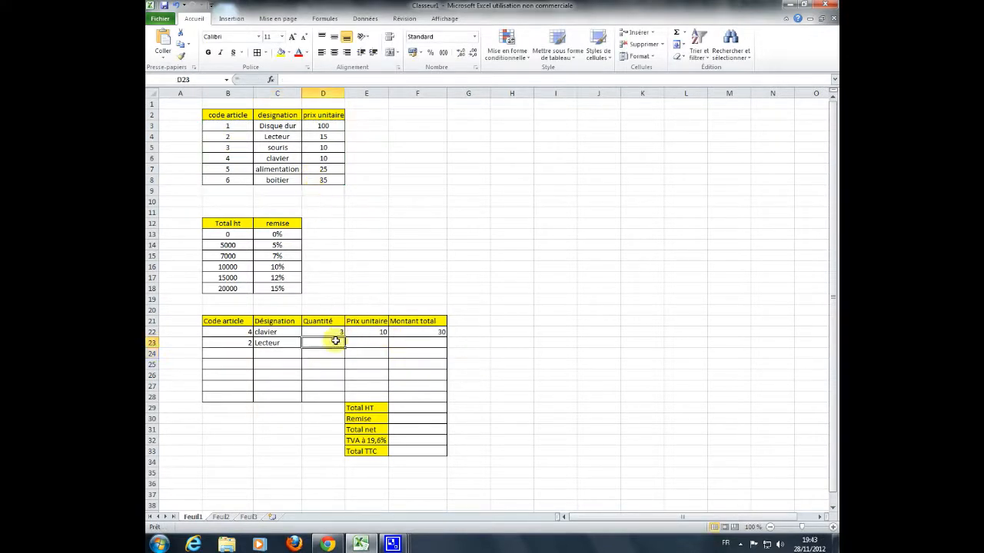
{"action": "type", "text": "4"}
{"action": "left_click", "coordinate": [369, 342]}
{"action": "type", "text": "=re"}
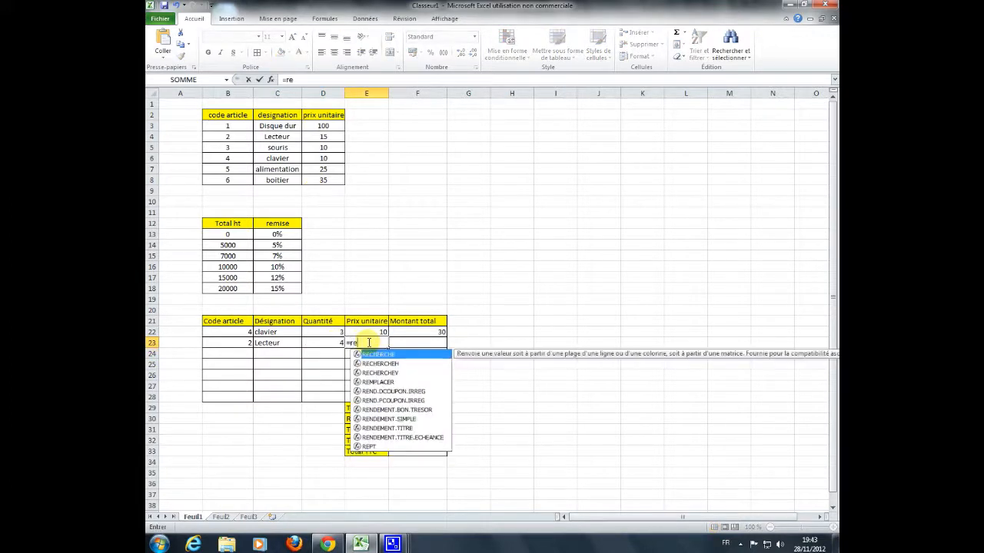
{"action": "type", "text": "cherchev"}
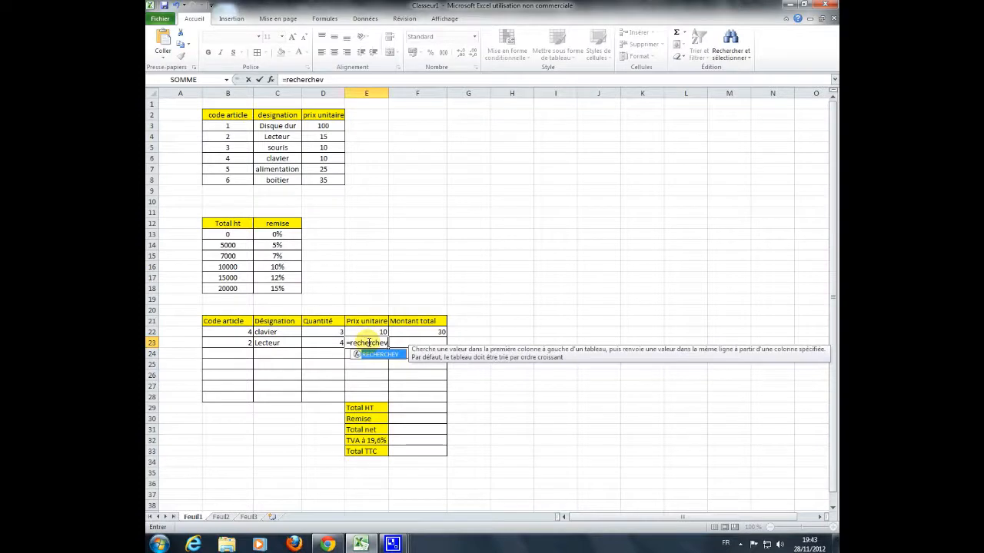
{"action": "type", "text": "("}
{"action": "left_click", "coordinate": [234, 344]}
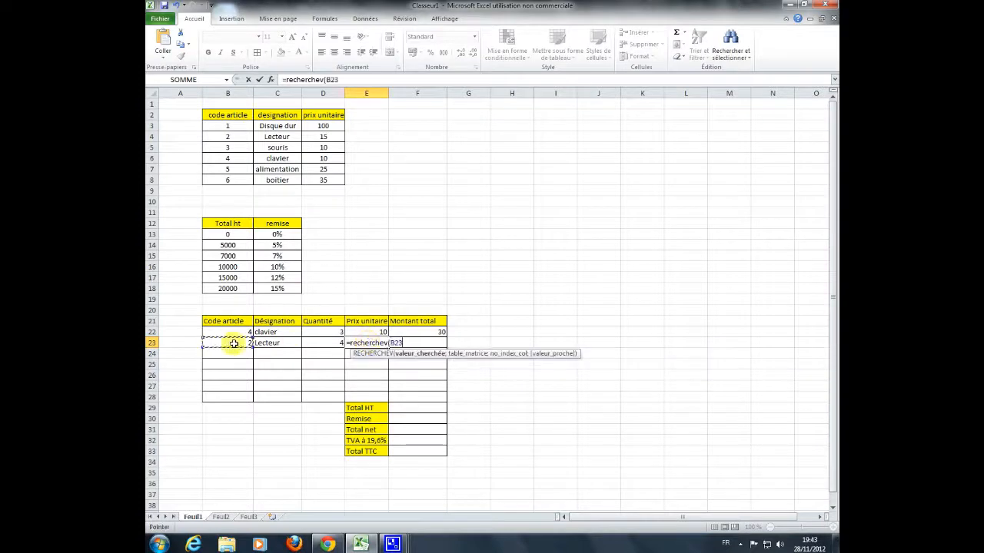
{"action": "type", "text": ";"}
{"action": "left_click_drag", "start_coordinate": [233, 127], "coordinate": [319, 188]}
{"action": "type", "text": ";"}
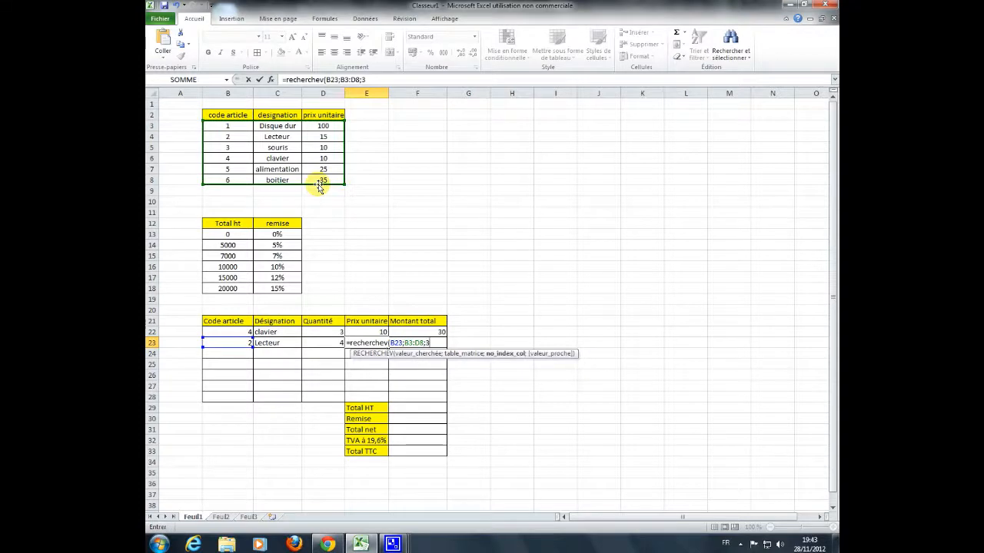
{"action": "type", "text": "3"}
{"action": "key", "text": "Return"}
Step: Copy the line amount formula from F22 down to F23
{"action": "left_click", "coordinate": [422, 343]}
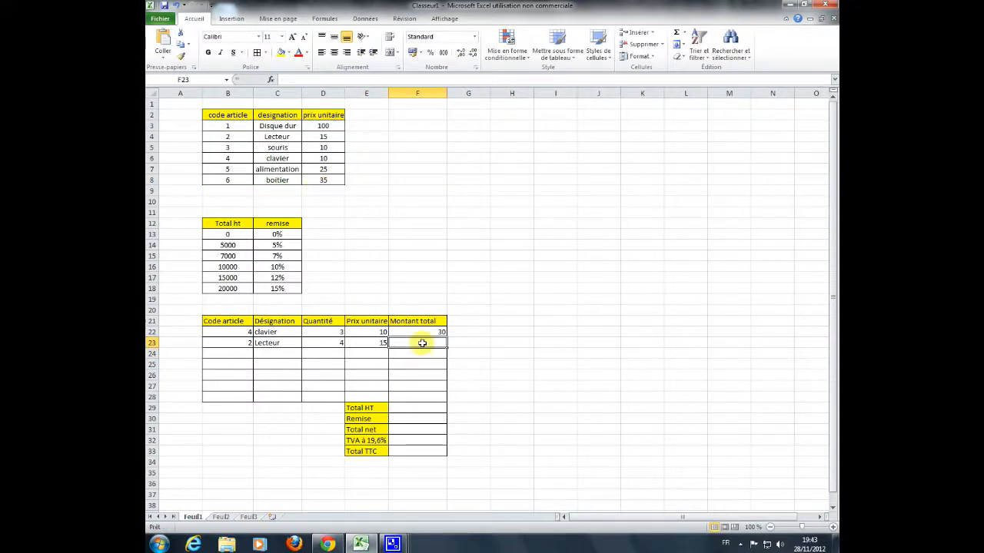
{"action": "left_click", "coordinate": [434, 332]}
{"action": "left_click_drag", "start_coordinate": [447, 338], "coordinate": [447, 347]}
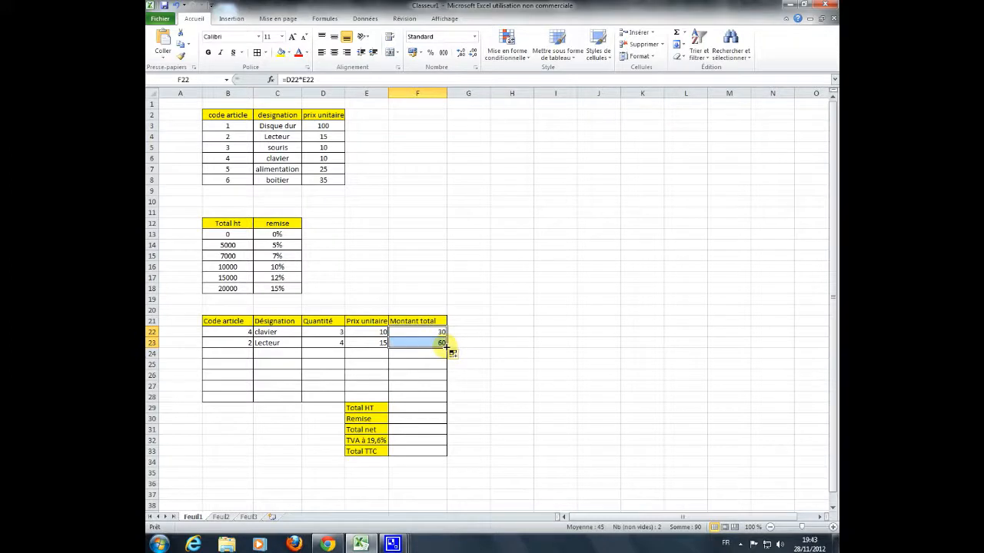
Step: Calculate Total HT in F29 by summing the line amounts with =SOMME(F22:F28)
{"action": "left_click", "coordinate": [417, 409]}
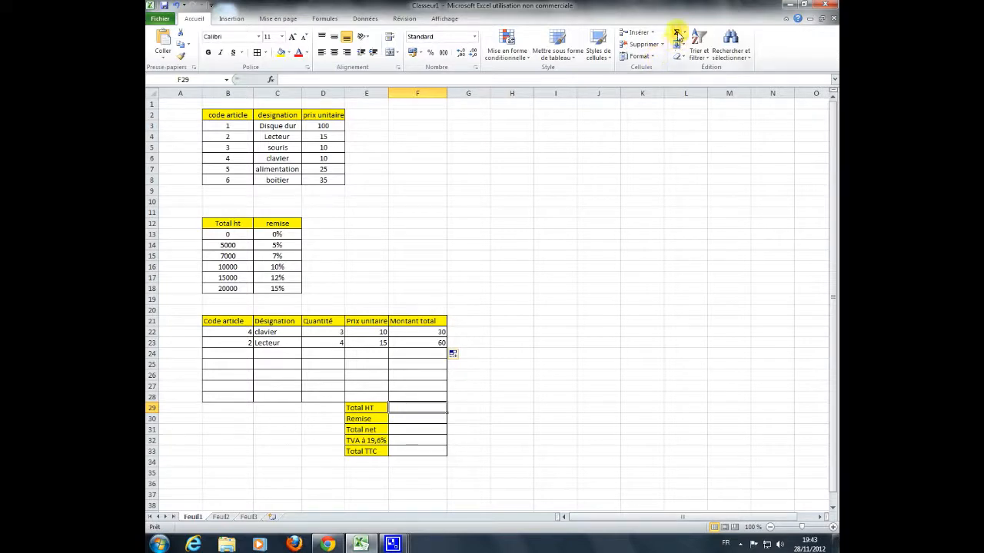
{"action": "left_click", "coordinate": [677, 35]}
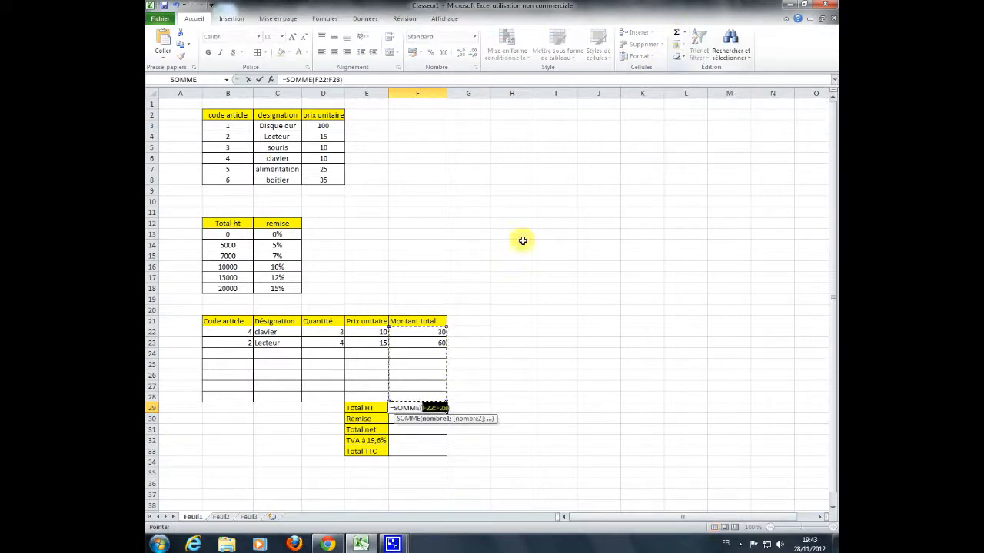
{"action": "left_click_drag", "start_coordinate": [441, 333], "coordinate": [439, 396]}
{"action": "key", "text": "Return"}
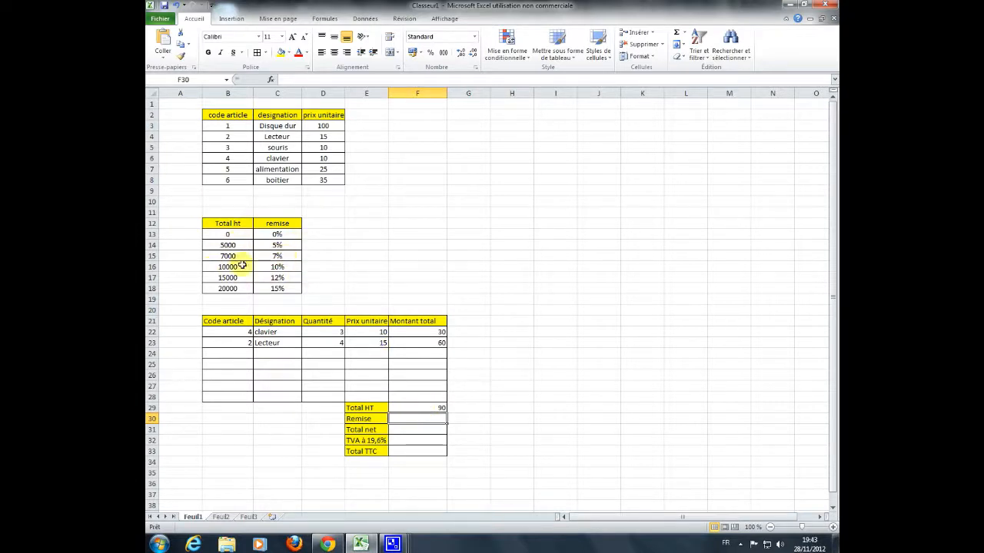
Step: Look up the discount rate for Total HT in F30 with =RECHERCHEV(F29;B13:C18;2)
{"action": "type", "text": "=recherche"}
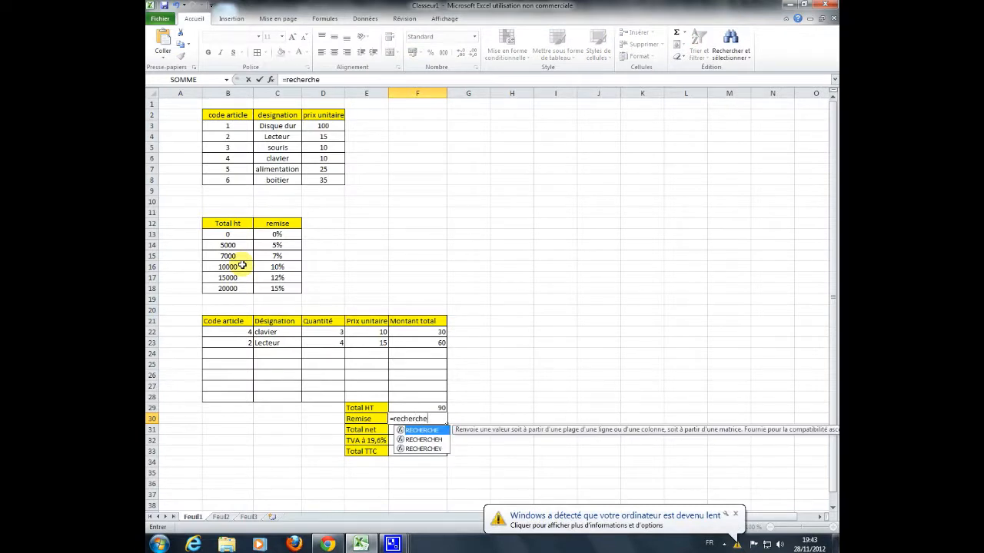
{"action": "type", "text": "v("}
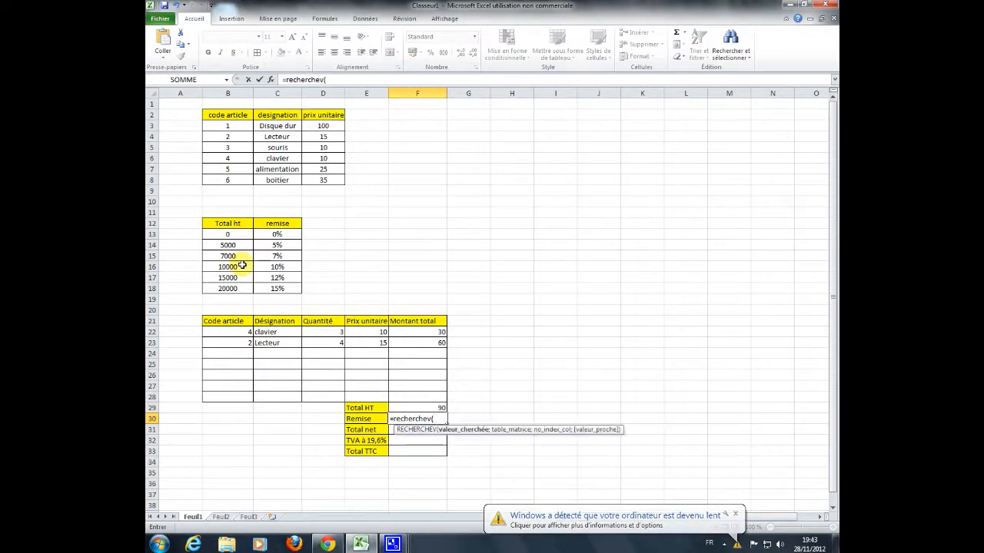
{"action": "left_click", "coordinate": [409, 407]}
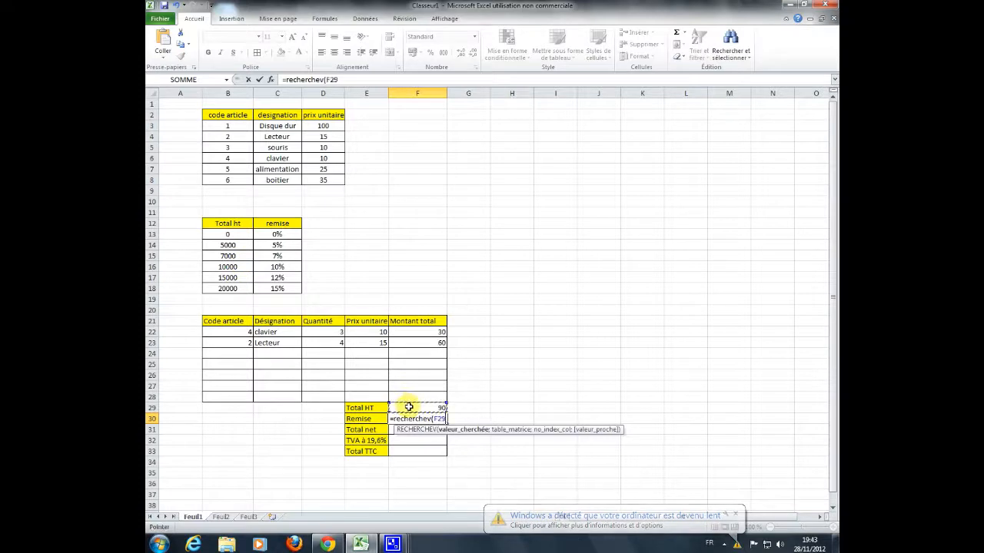
{"action": "type", "text": ";"}
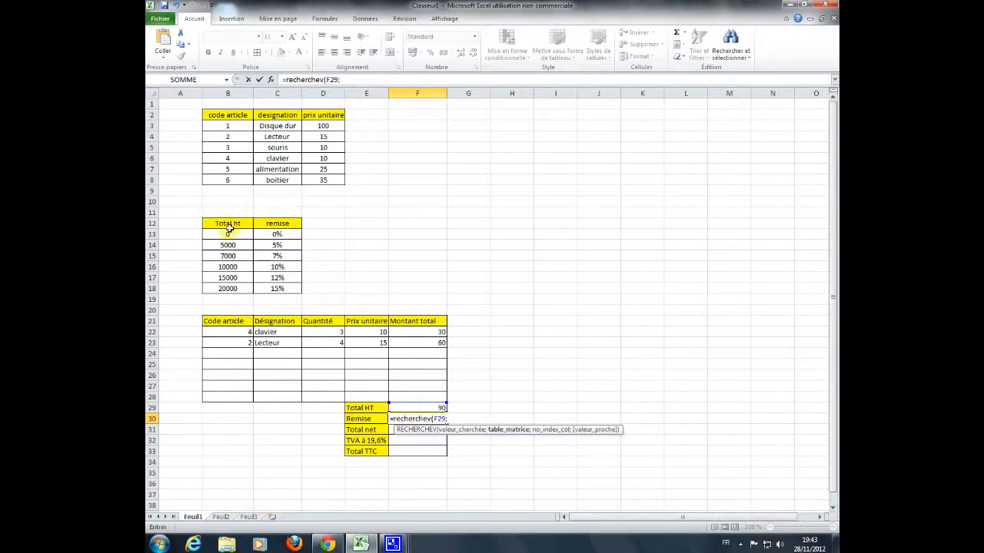
{"action": "left_click_drag", "start_coordinate": [227, 234], "coordinate": [293, 289]}
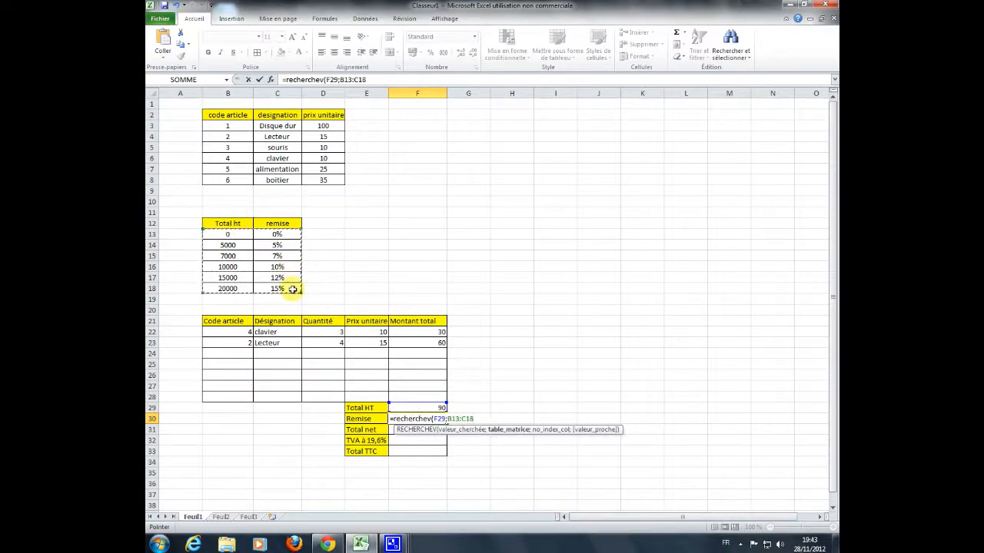
{"action": "type", "text": ";2"}
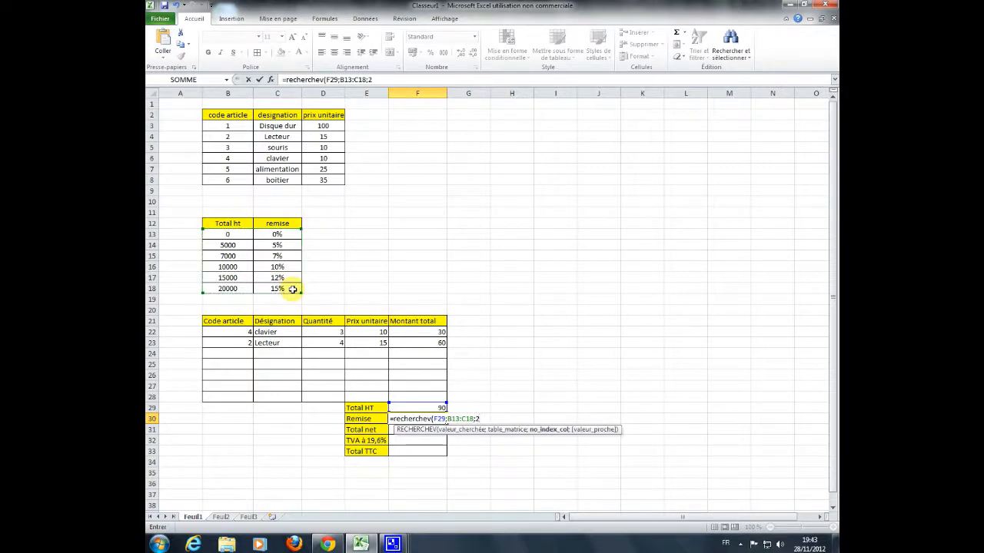
{"action": "key", "text": "Return"}
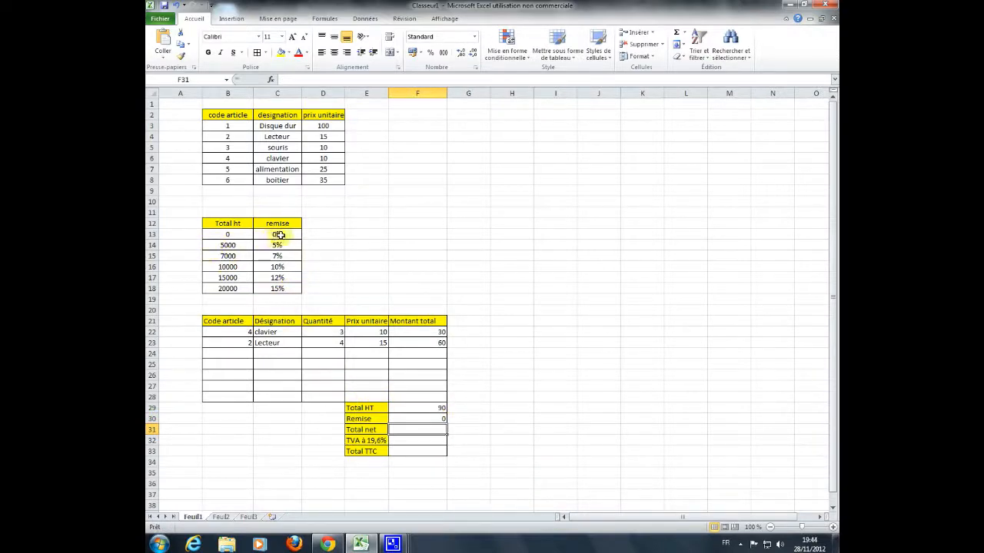
Step: Change the article code in B22 to 1
{"action": "left_click", "coordinate": [229, 330]}
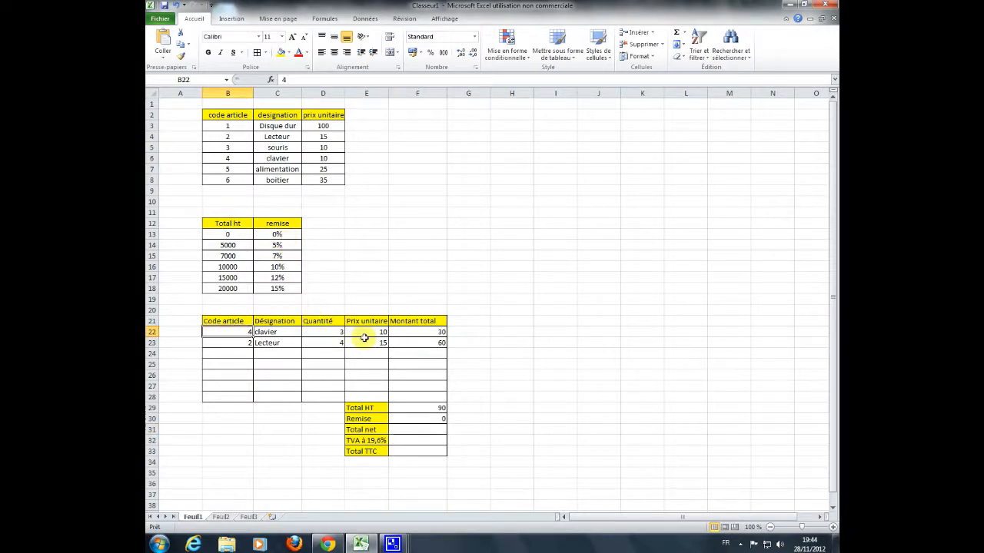
{"action": "type", "text": "1"}
{"action": "key", "text": "Return"}
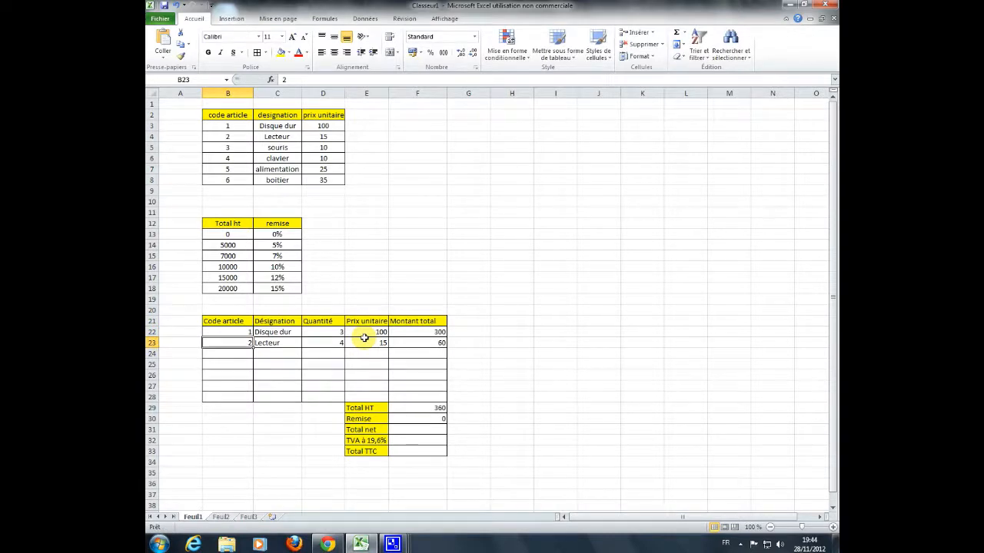
Step: Test the discount lookup by setting the first line's quantity in D22 successively to 300, 30, 50 and 100
{"action": "left_click", "coordinate": [315, 329]}
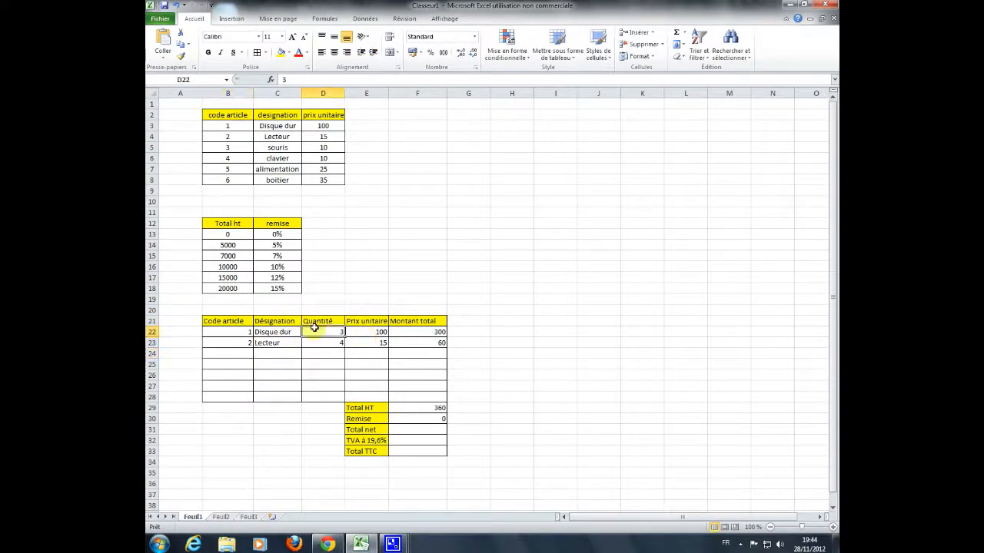
{"action": "type", "text": "300"}
{"action": "key", "text": "Return"}
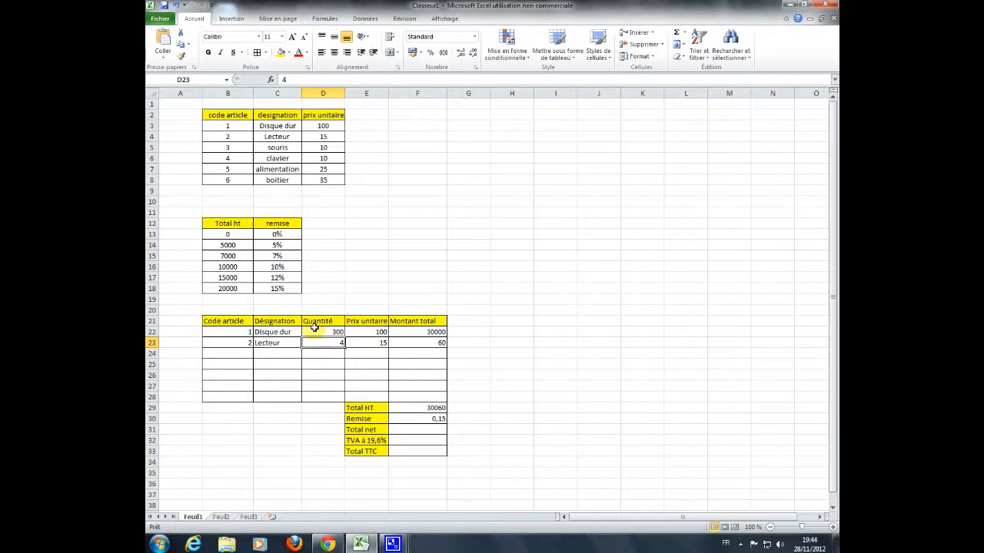
{"action": "double_click", "coordinate": [316, 331]}
{"action": "key", "text": "BackSpace"}
{"action": "key", "text": "Return"}
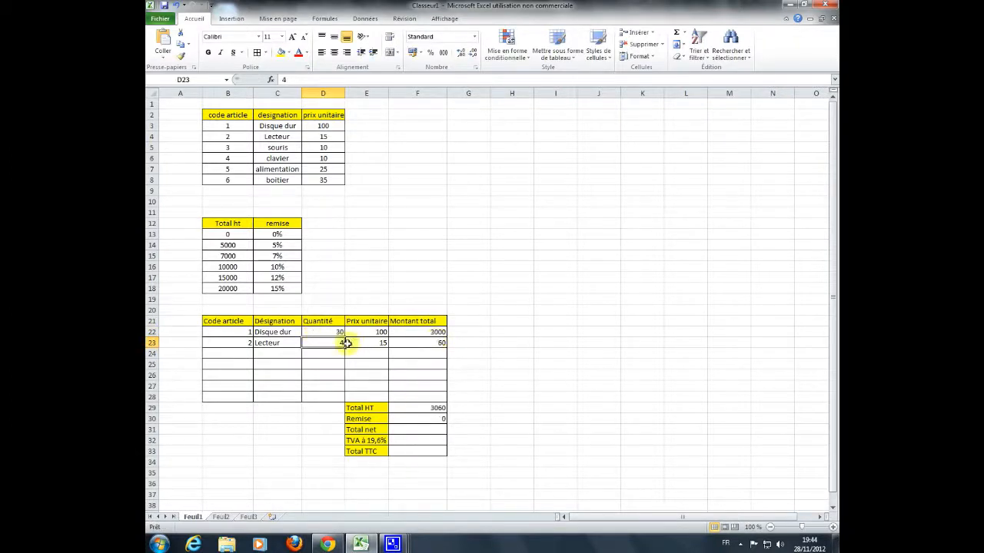
{"action": "left_click", "coordinate": [338, 331]}
{"action": "type", "text": "50"}
{"action": "key", "text": "Return"}
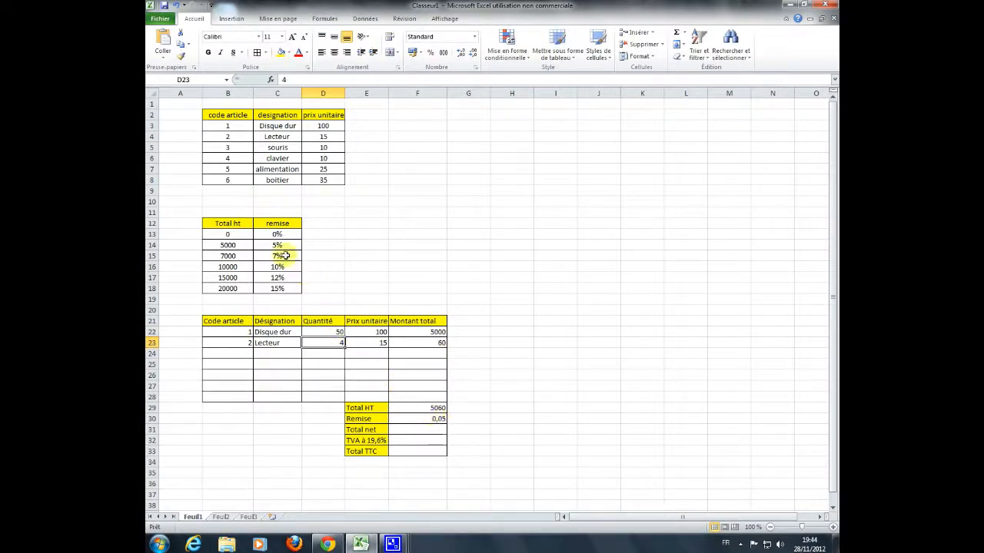
{"action": "left_click", "coordinate": [340, 332]}
{"action": "type", "text": "100"}
{"action": "key", "text": "Return"}
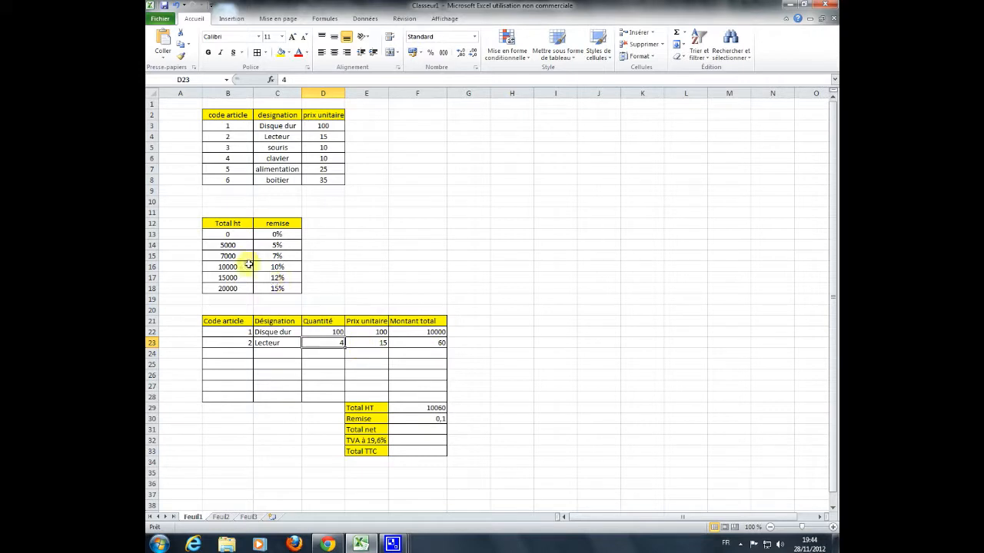
Step: Calculate Total net in F31 by deducting the discount from Total HT (=F29-F29*F30)
{"action": "left_click", "coordinate": [434, 429]}
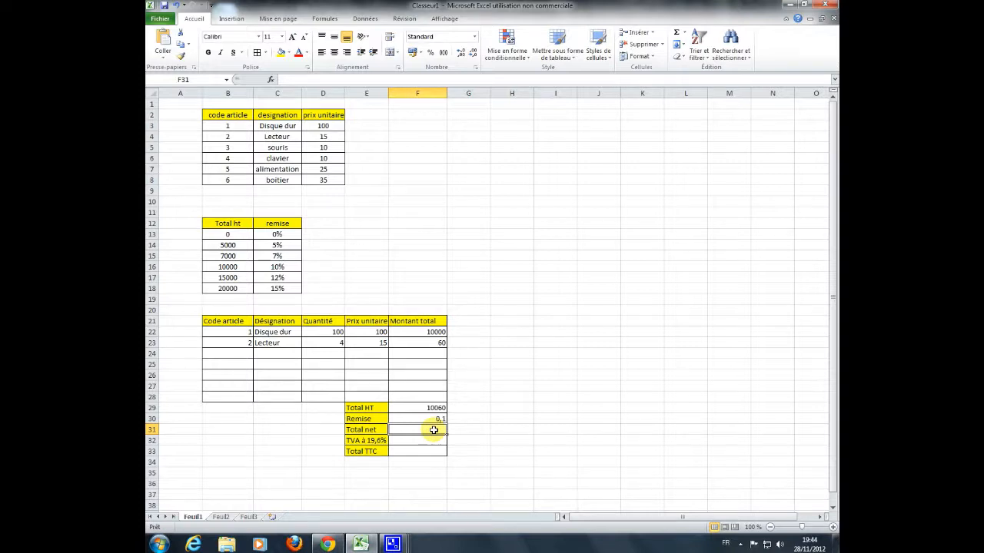
{"action": "type", "text": "="}
{"action": "left_click", "coordinate": [437, 408]}
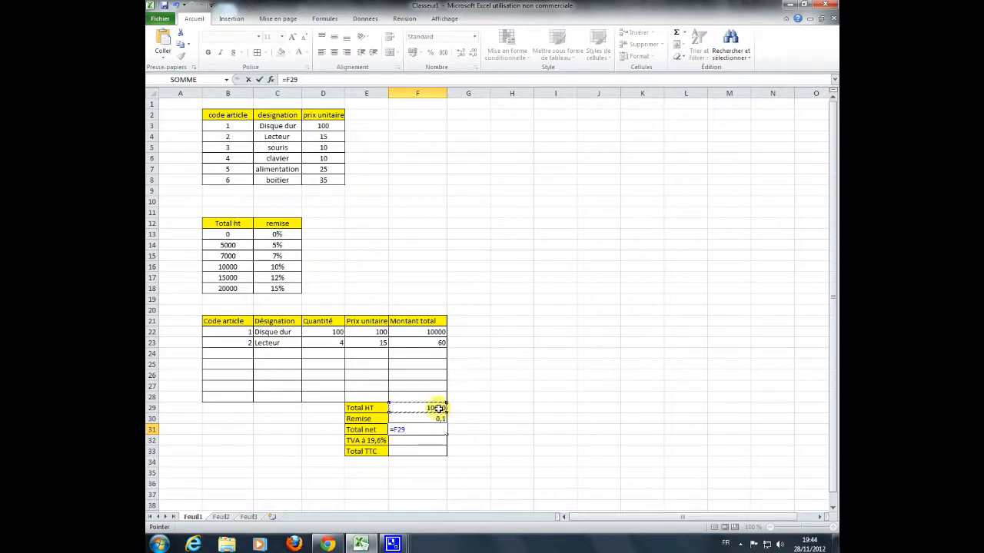
{"action": "type", "text": "+"}
{"action": "left_click", "coordinate": [433, 408]}
{"action": "type", "text": "*"}
{"action": "left_click", "coordinate": [433, 418]}
{"action": "key", "text": "Return"}
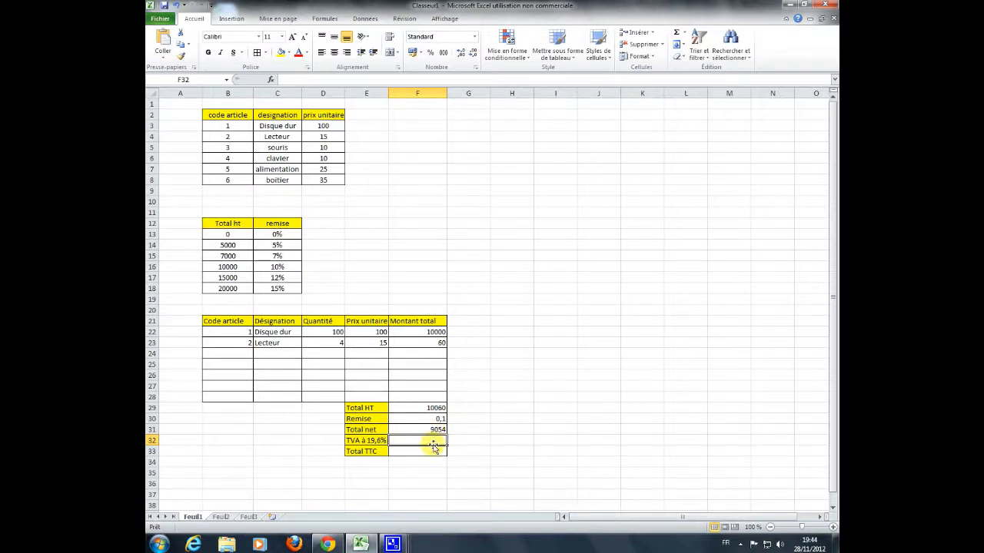
Step: Calculate the TVA in F32 as 19,6% of Total net (=F31*19,6%)
{"action": "type", "text": "="}
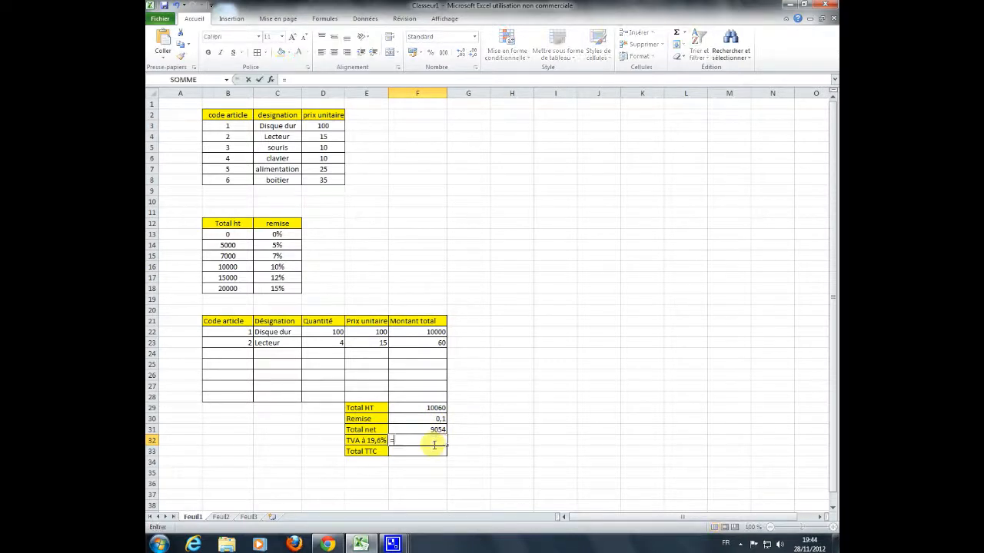
{"action": "left_click", "coordinate": [435, 429]}
{"action": "type", "text": "*"}
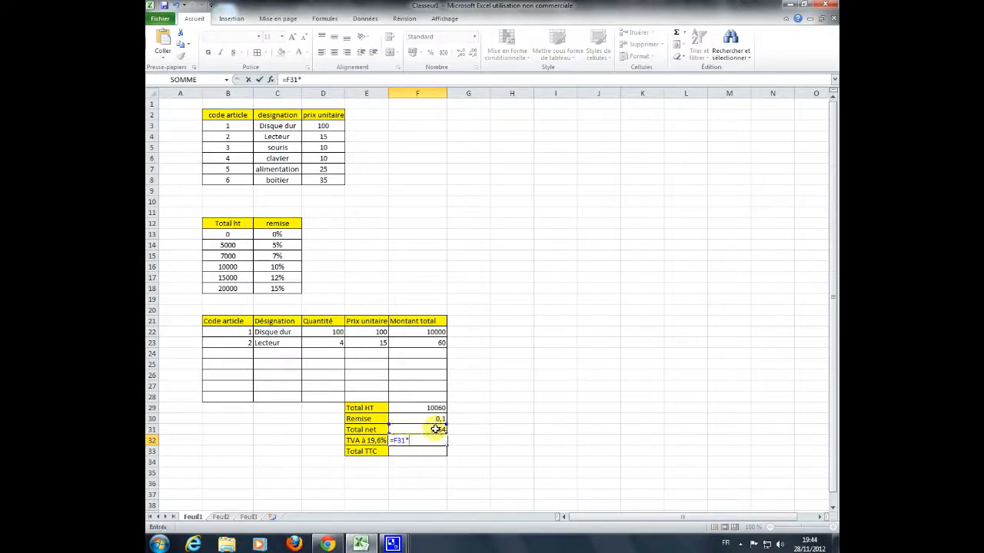
{"action": "type", "text": "19,6"}
{"action": "key", "text": "Return"}
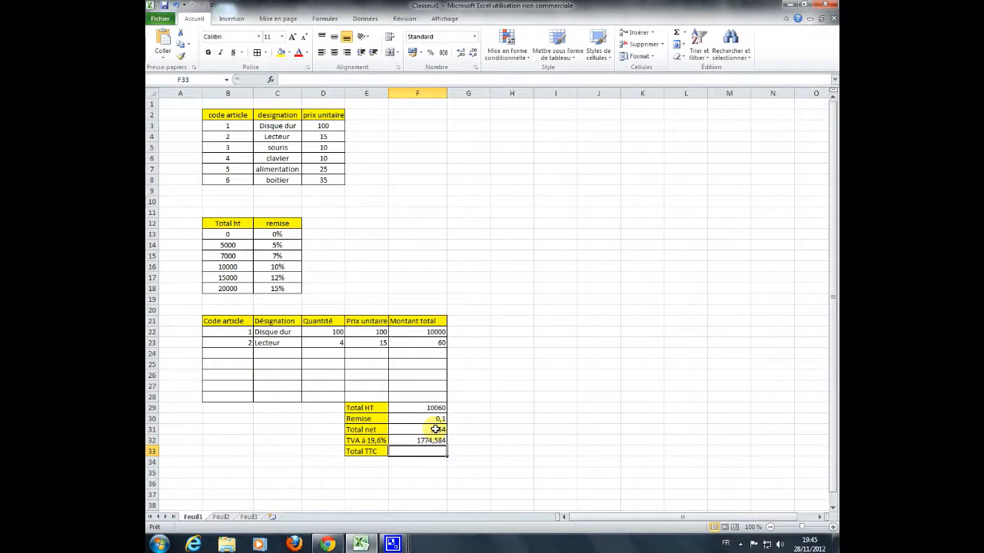
Step: Calculate Total TTC in F33 by adding the TVA to Total net (=F31+F32)
{"action": "type", "text": "="}
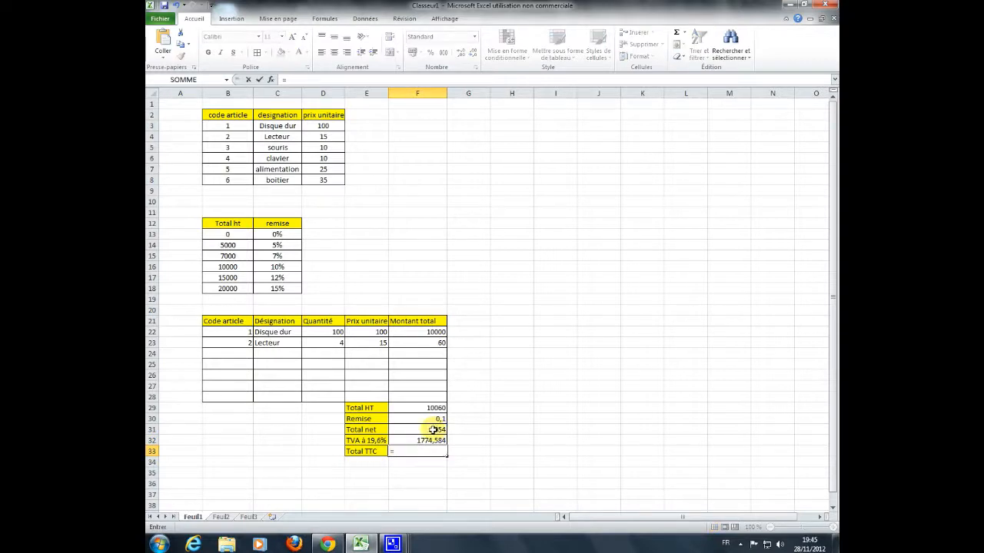
{"action": "left_click", "coordinate": [434, 430]}
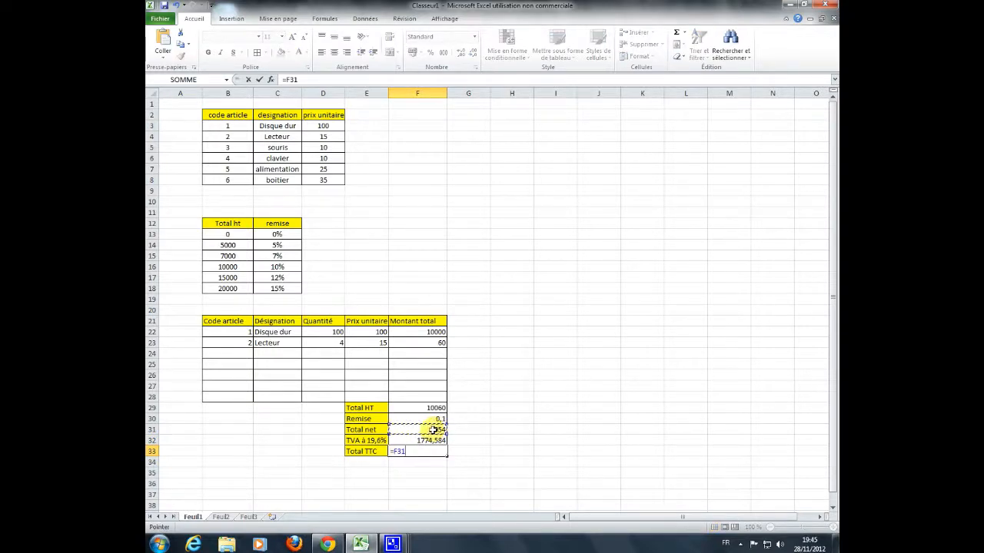
{"action": "type", "text": "+"}
{"action": "left_click", "coordinate": [434, 440]}
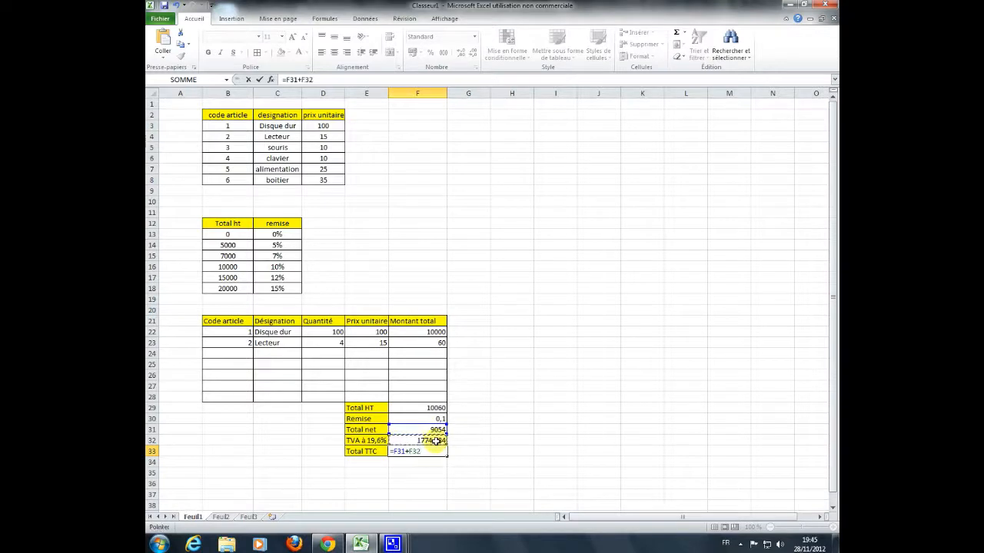
{"action": "key", "text": "Return"}
Step: Apply the euro accounting format to the invoice's price and amount cells E22:F33
{"action": "left_click_drag", "start_coordinate": [435, 452], "coordinate": [378, 334]}
{"action": "left_click", "coordinate": [412, 52]}
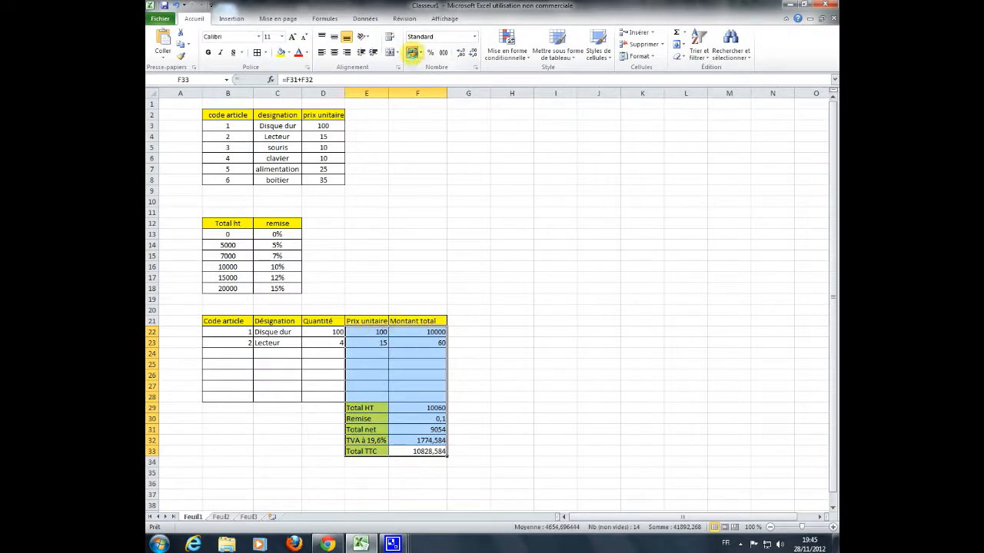
{"action": "left_click", "coordinate": [485, 387]}
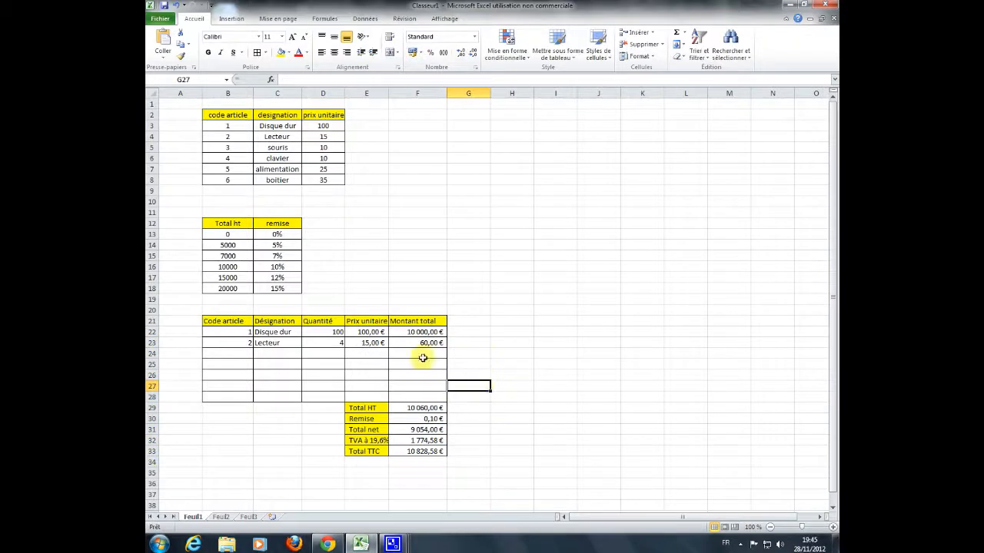
Step: Set the first line's quantity in D22 to 50
{"action": "left_click", "coordinate": [331, 332]}
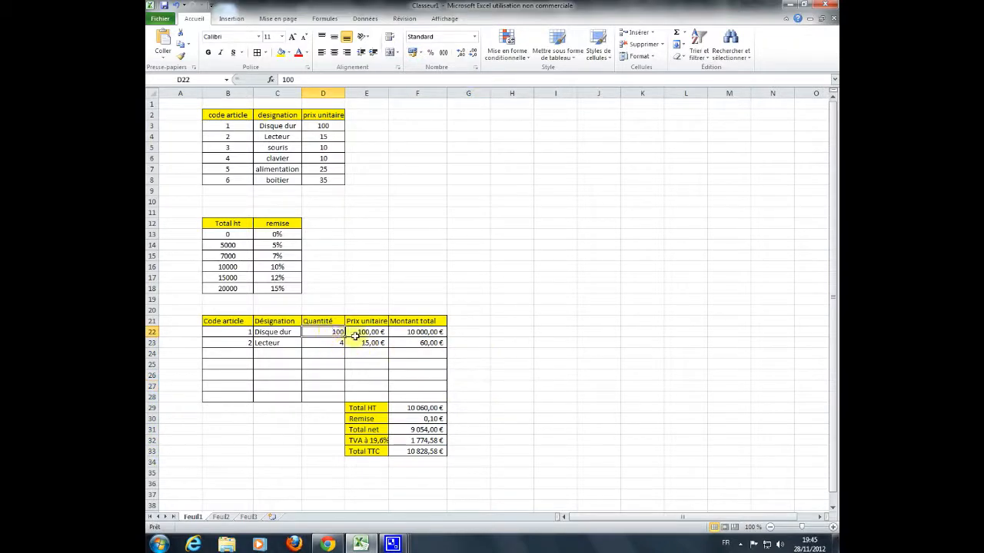
{"action": "type", "text": "50"}
{"action": "key", "text": "Return"}
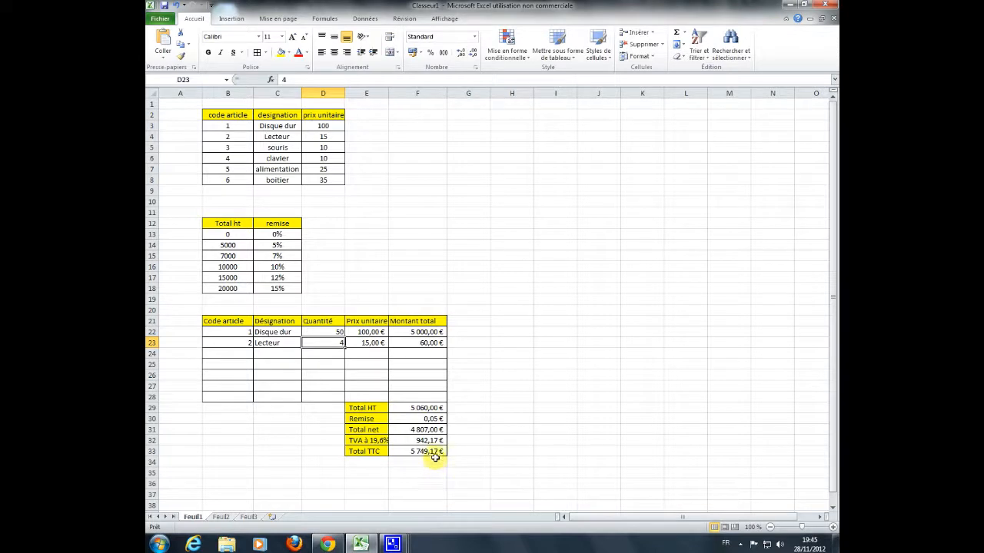
Step: Format the discount rate in F30 as a percentage
{"action": "left_click", "coordinate": [431, 420]}
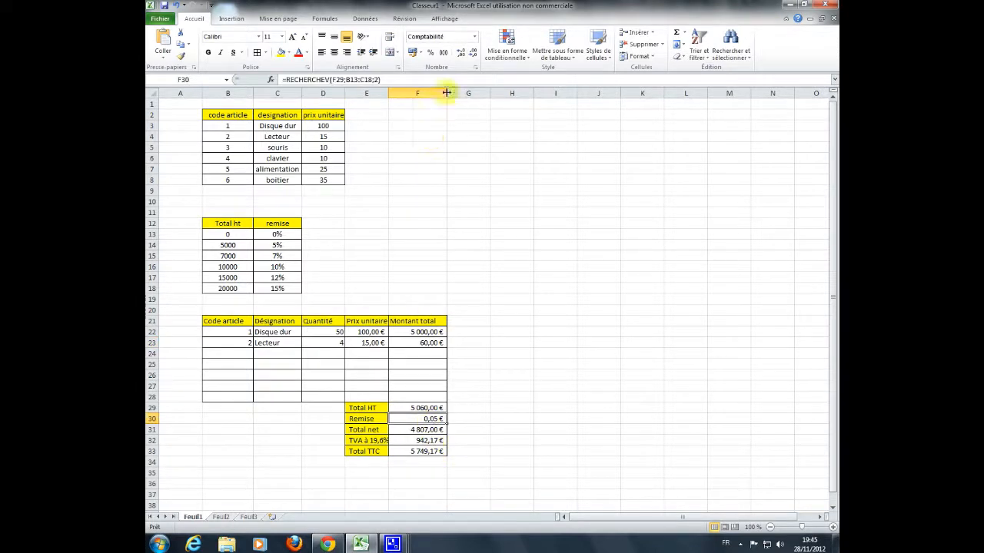
{"action": "left_click", "coordinate": [431, 53]}
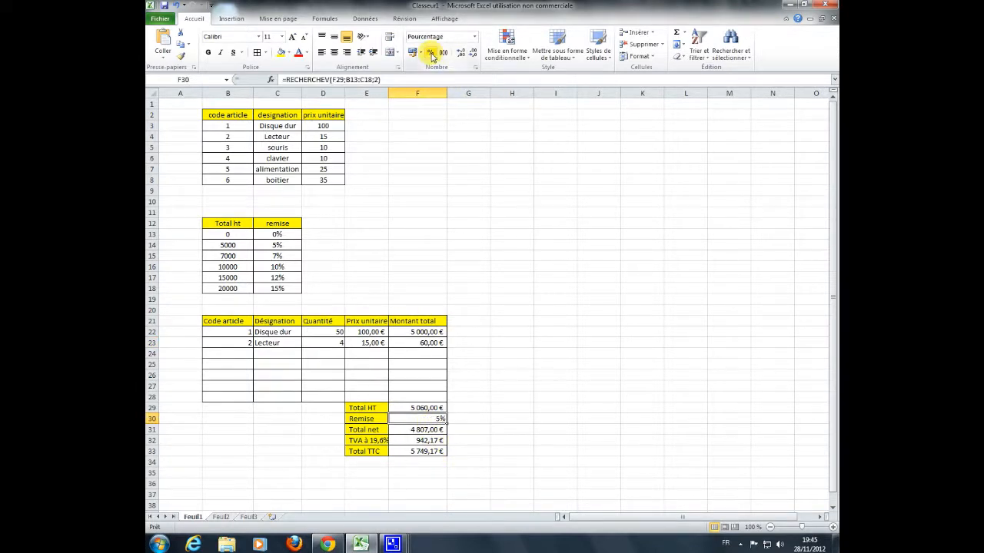
{"action": "left_click", "coordinate": [564, 288]}
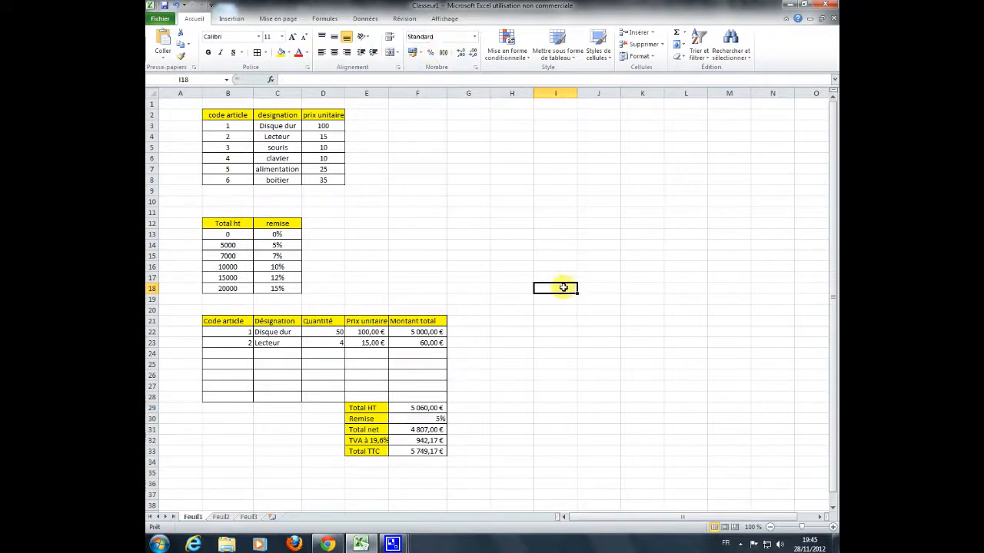